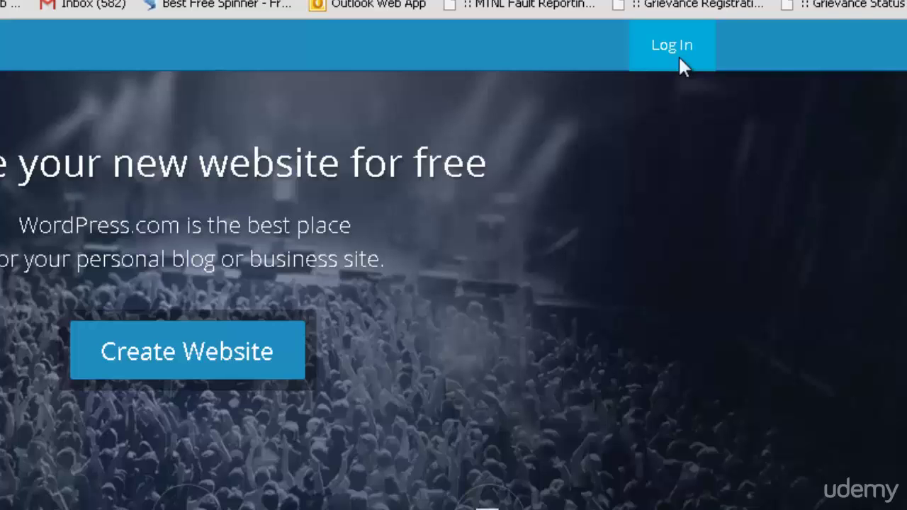
Log in to WordPress.com with the saved username and password, keeping the account signed in.
left_click(678, 54)
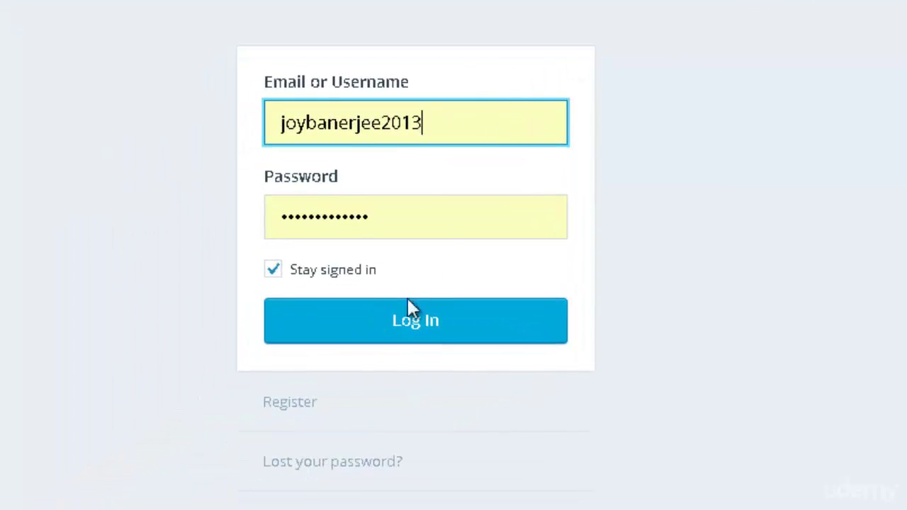
left_click(397, 340)
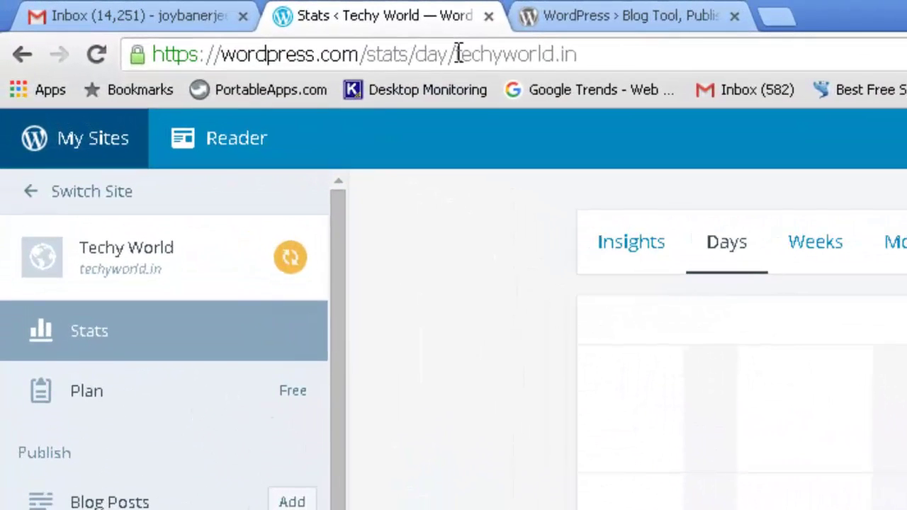
left_click_drag(252, 30, 306, 30)
left_click_drag(553, 54, 583, 54)
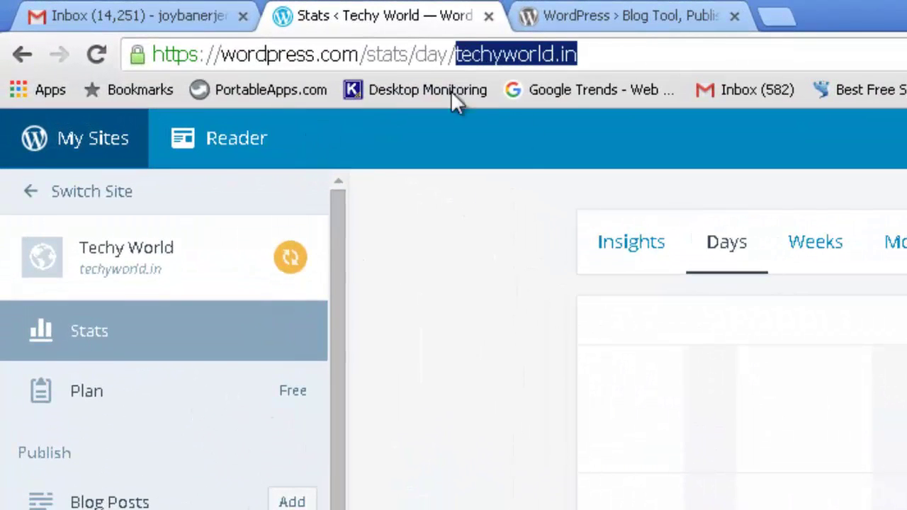
left_click_drag(334, 361, 360, 333)
scroll(182, 343, "down", 1)
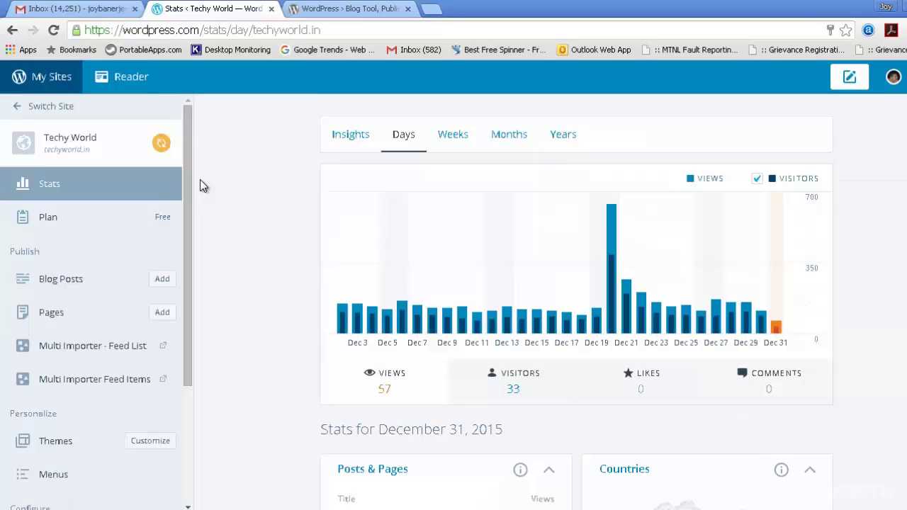
Start adding a new WordPress site from the site list and pick the Minnow theme for it.
left_click_drag(190, 200, 218, 442)
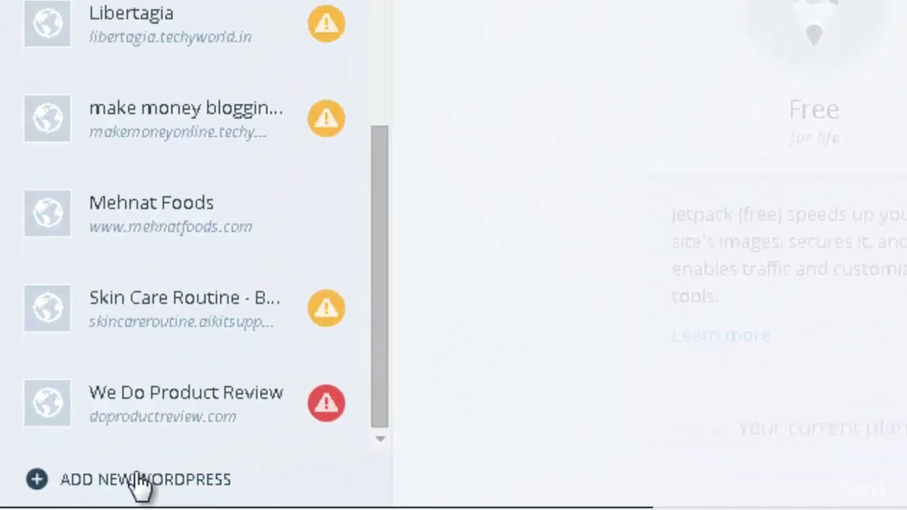
left_click(142, 482)
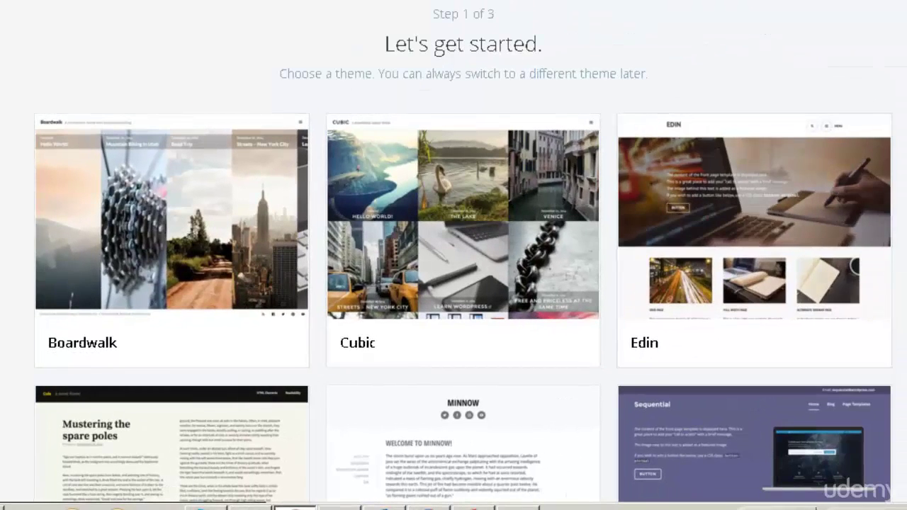
scroll(464, 255, "down", 6)
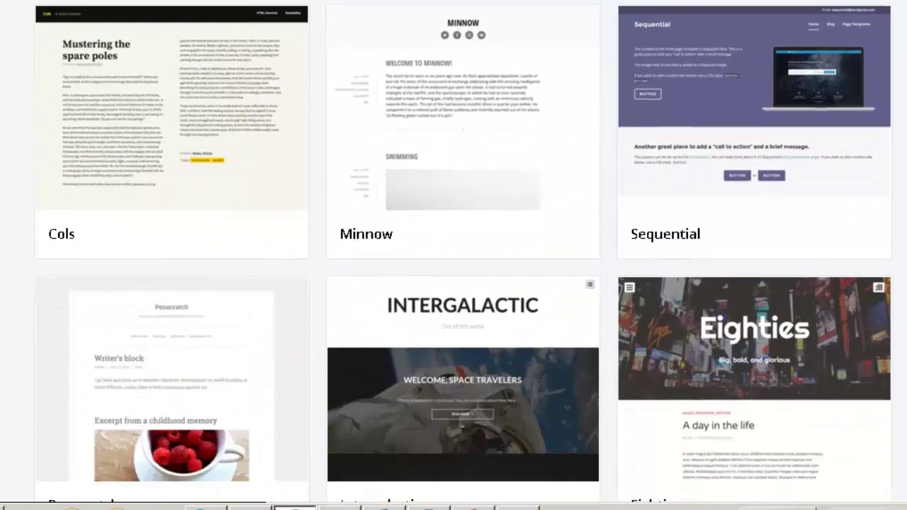
scroll(464, 255, "up", 4)
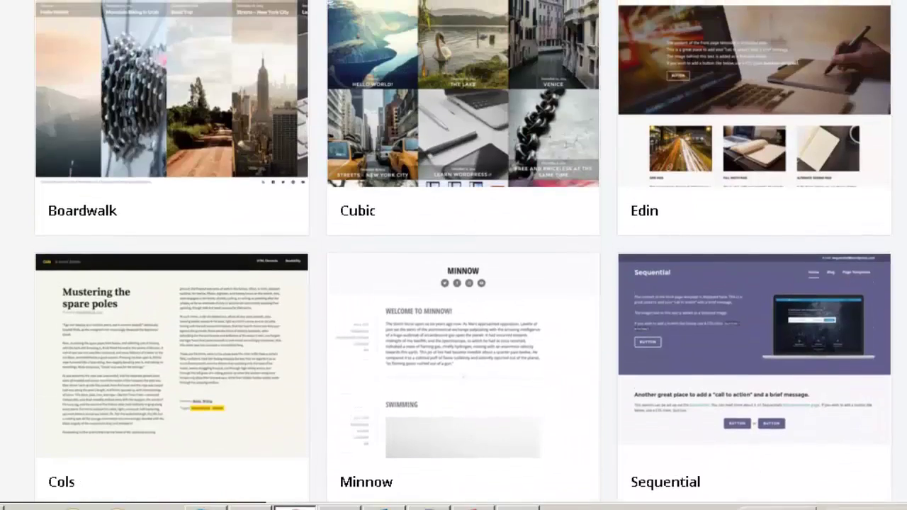
scroll(464, 255, "down", 5)
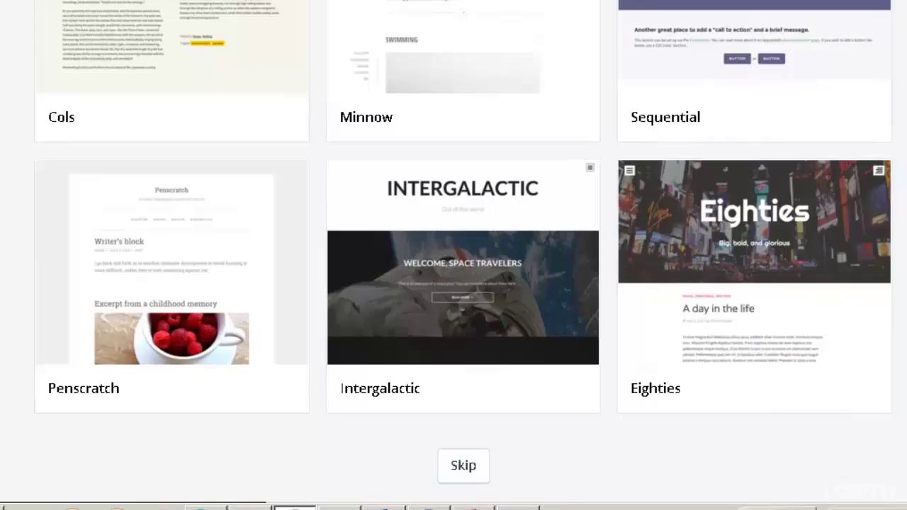
scroll(464, 255, "up", 6)
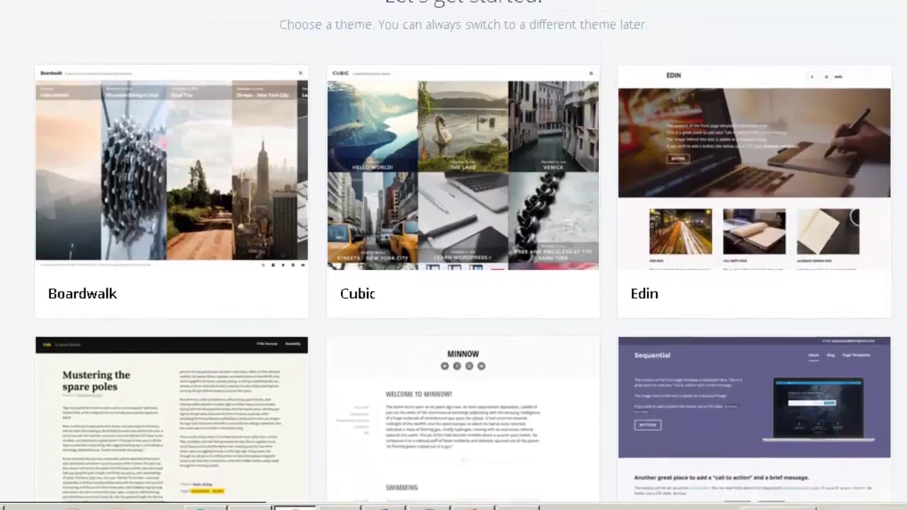
scroll(464, 256, "down", 4)
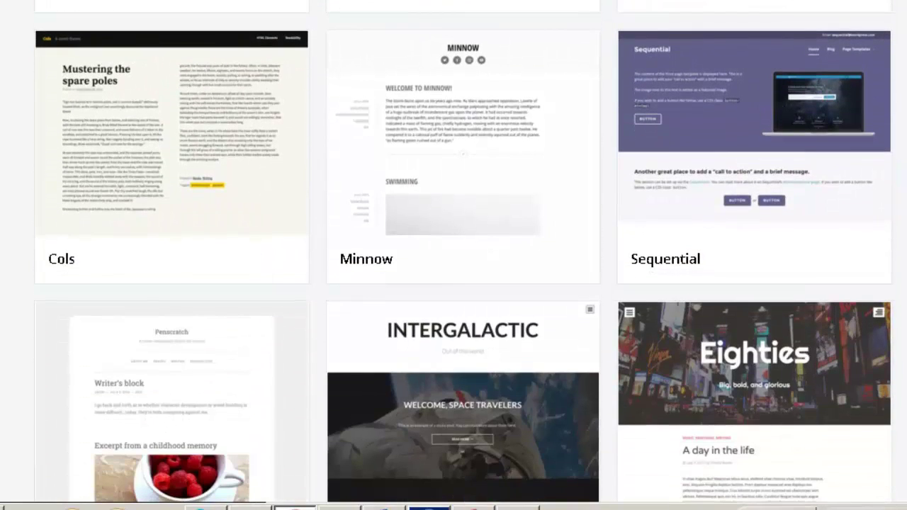
scroll(464, 255, "up", 2)
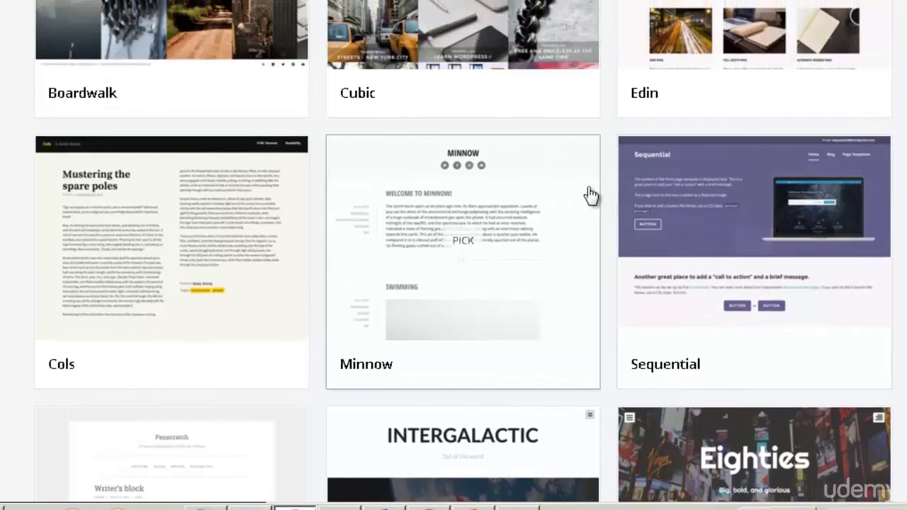
left_click(447, 227)
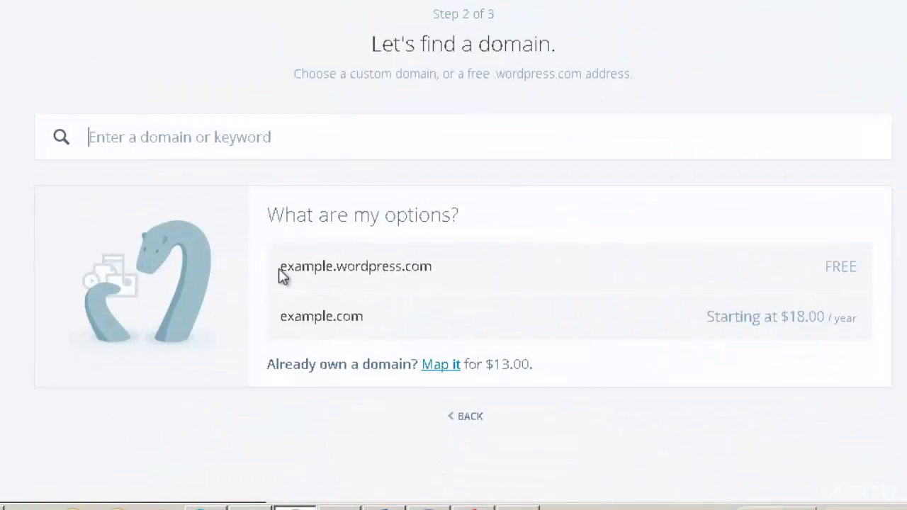
left_click_drag(280, 266, 431, 269)
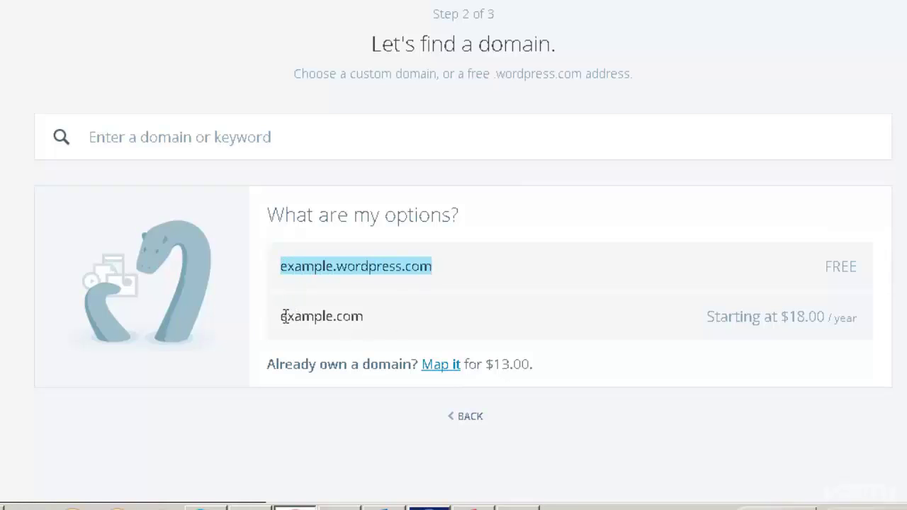
left_click_drag(282, 316, 373, 316)
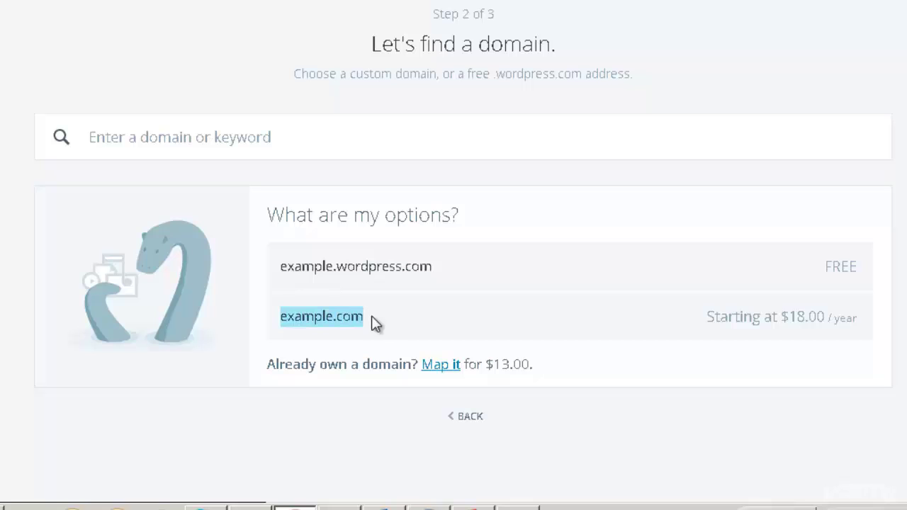
left_click(373, 316)
left_click_drag(369, 317, 280, 318)
left_click(192, 143)
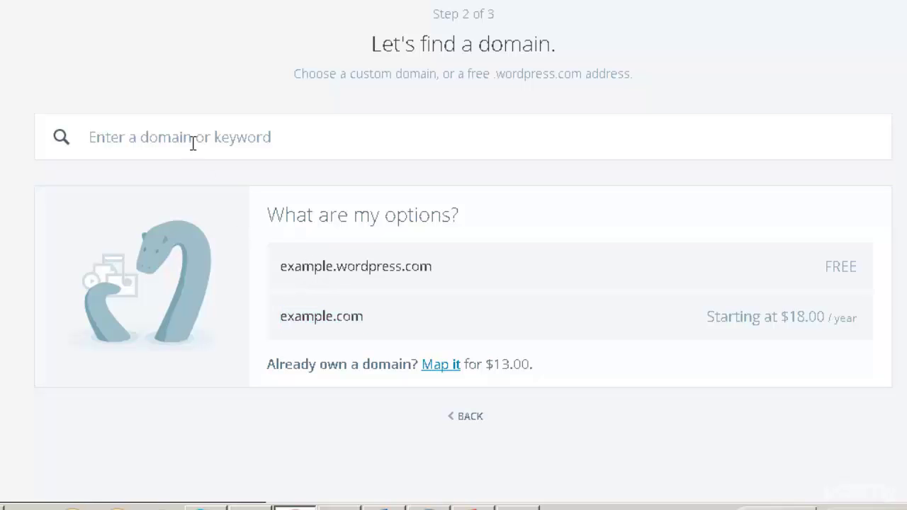
type("techyw")
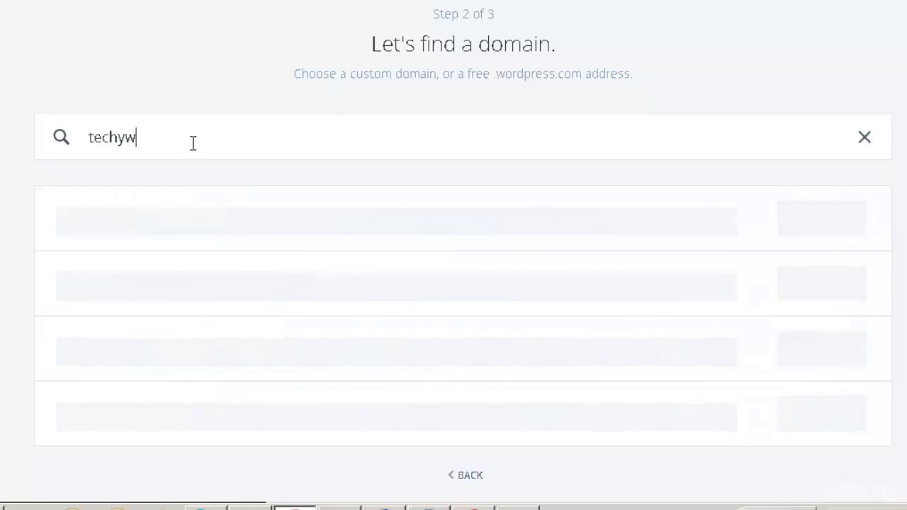
type("orld")
key("BackSpace")
key("BackSpace")
key("BackSpace")
key("BackSpace")
key("BackSpace")
key("BackSpace")
key("BackSpace")
key("BackSpace")
key("BackSpace")
key("BackSpace")
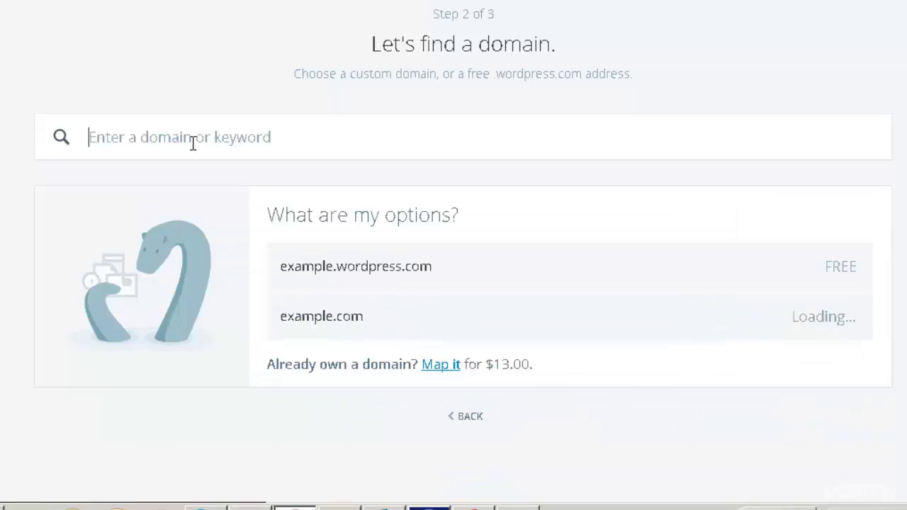
Search the domains for techywp and select the free address techywpblog.wordpress.com.
type("techy")
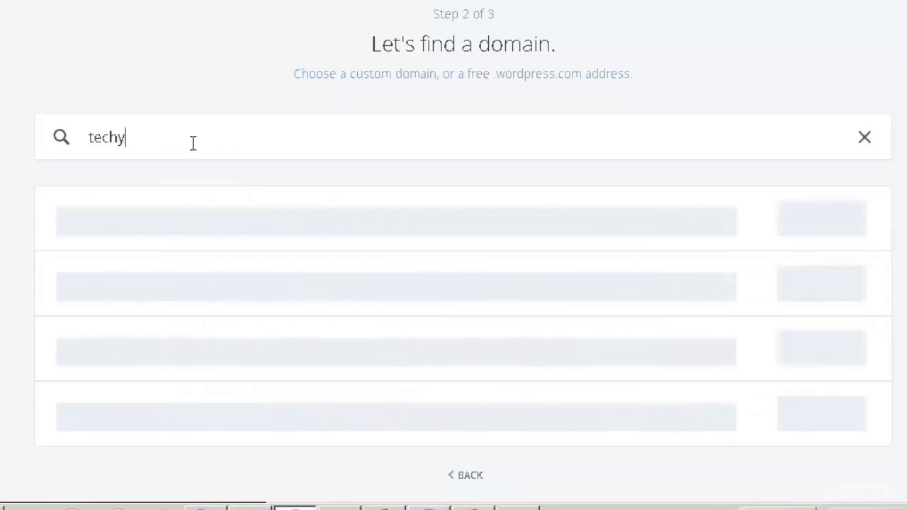
type("wp")
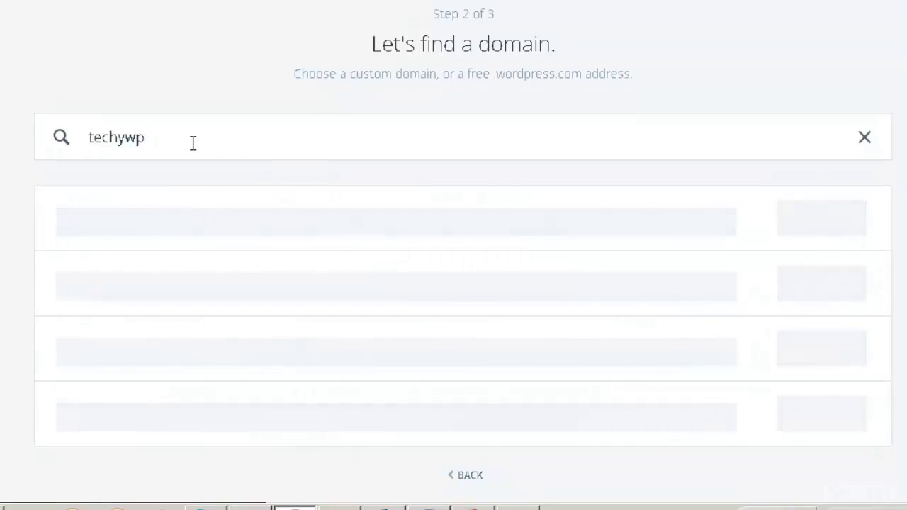
type(".")
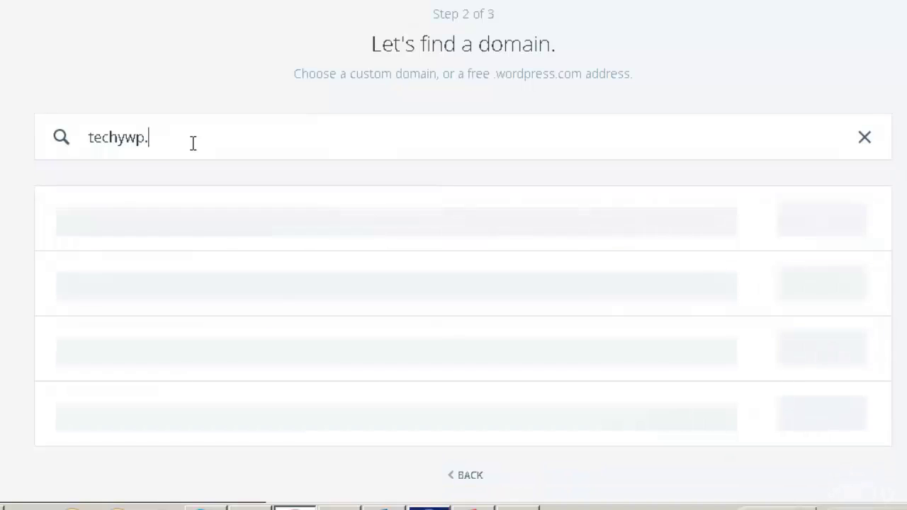
key("BackSpace")
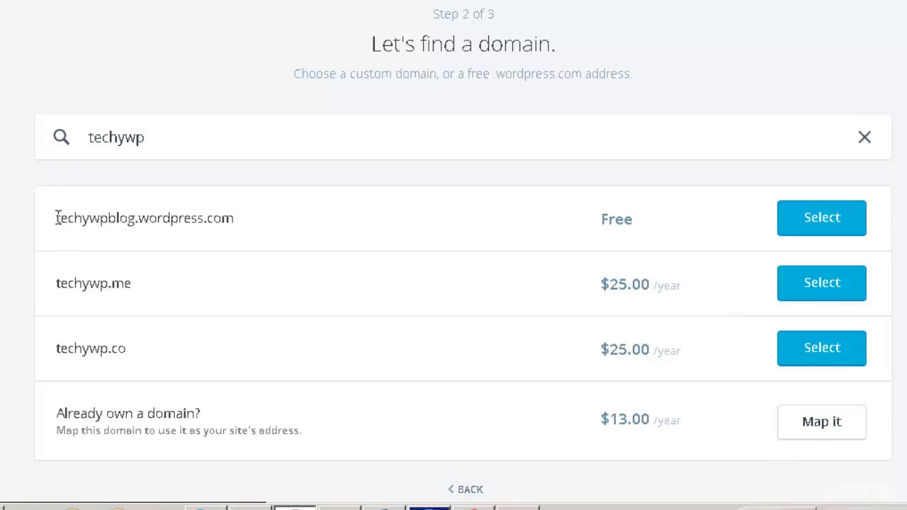
left_click_drag(57, 218, 253, 217)
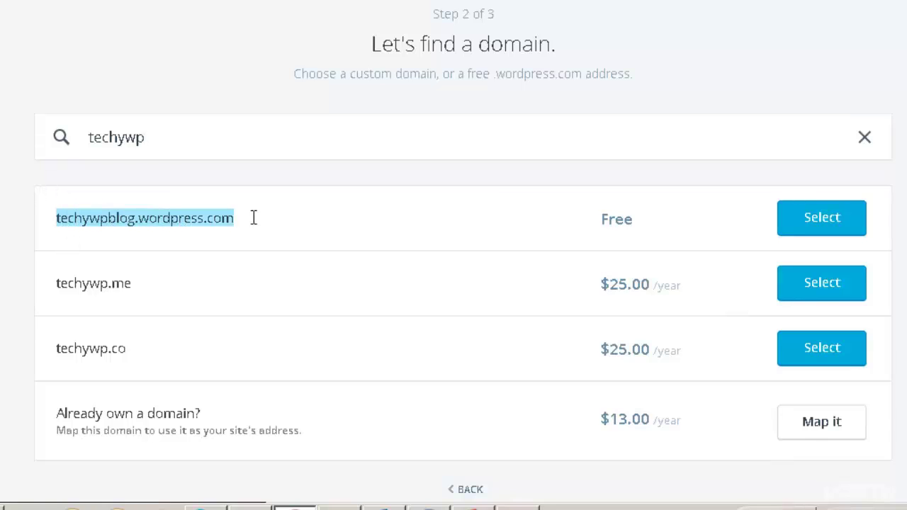
left_click(825, 231)
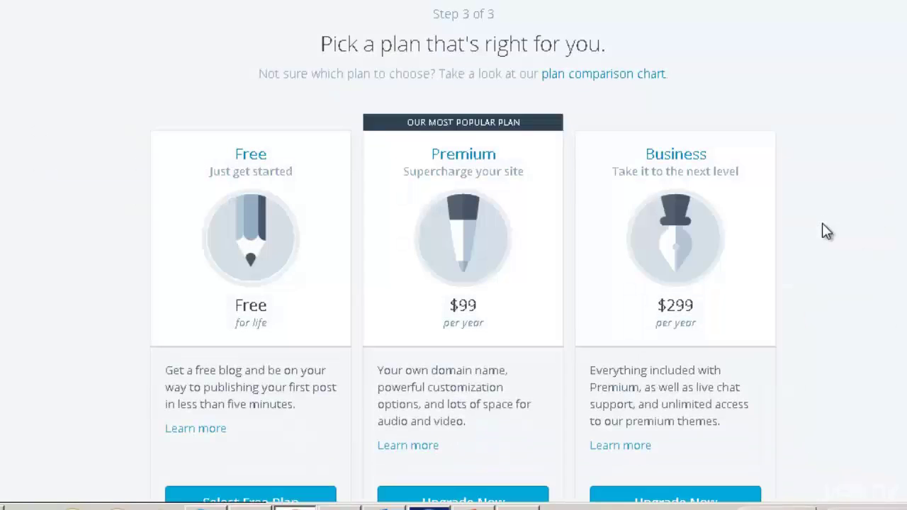
Choose the Free plan for the new site.
scroll(463, 284, "down", 2)
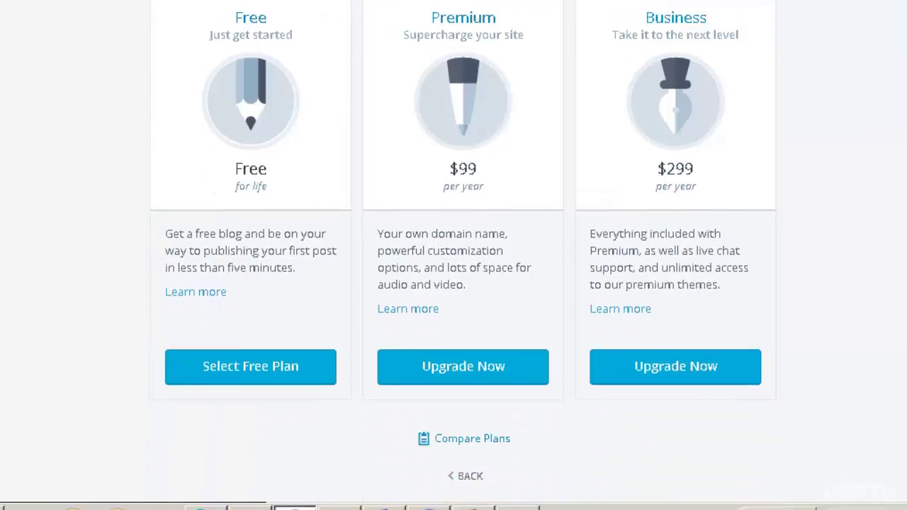
scroll(463, 283, "up", 1)
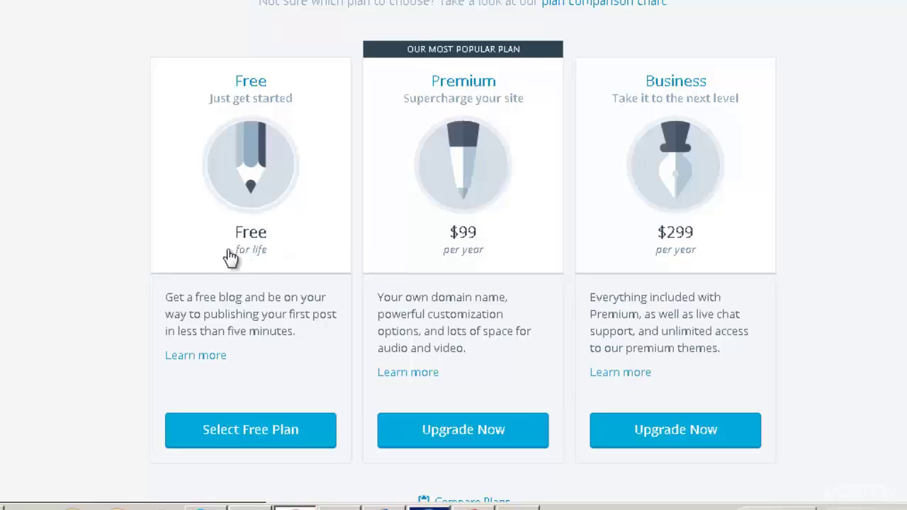
left_click(228, 428)
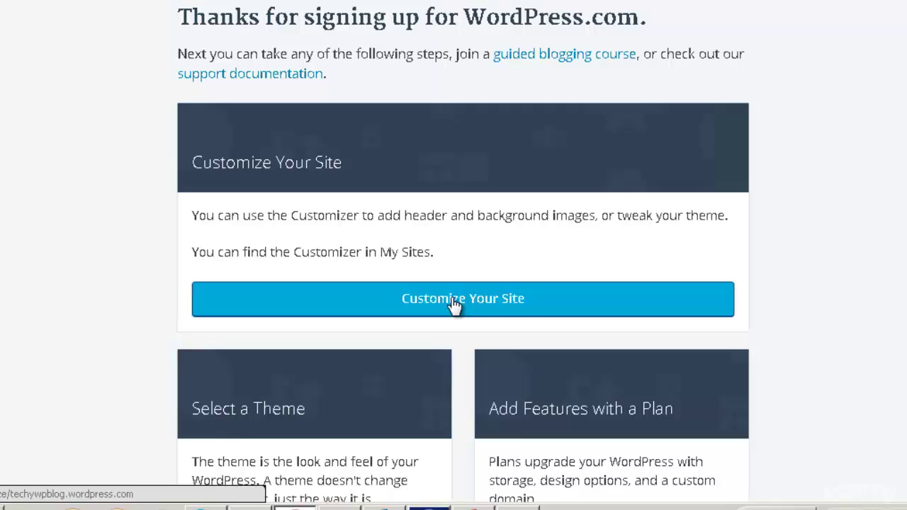
Look through the getting-started options for the new site and open its Customizer.
scroll(463, 255, "down", 4)
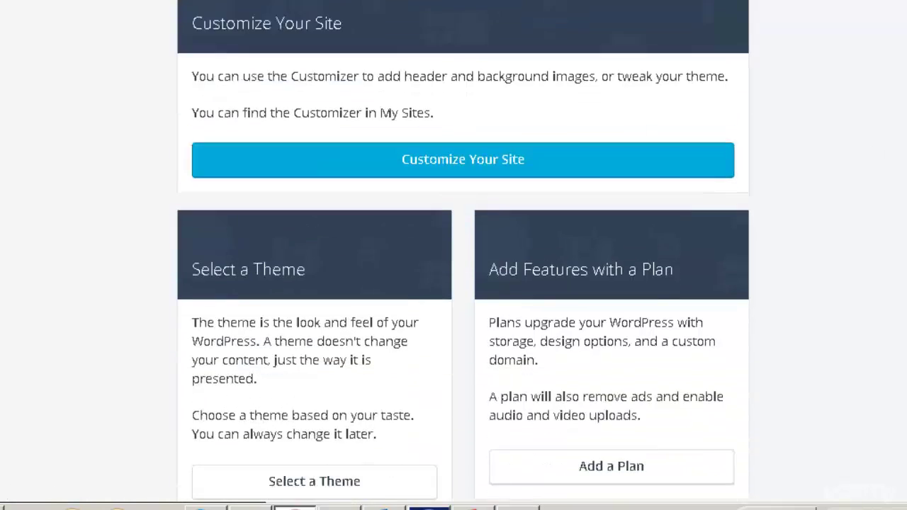
scroll(463, 255, "down", 2)
scroll(463, 255, "up", 1)
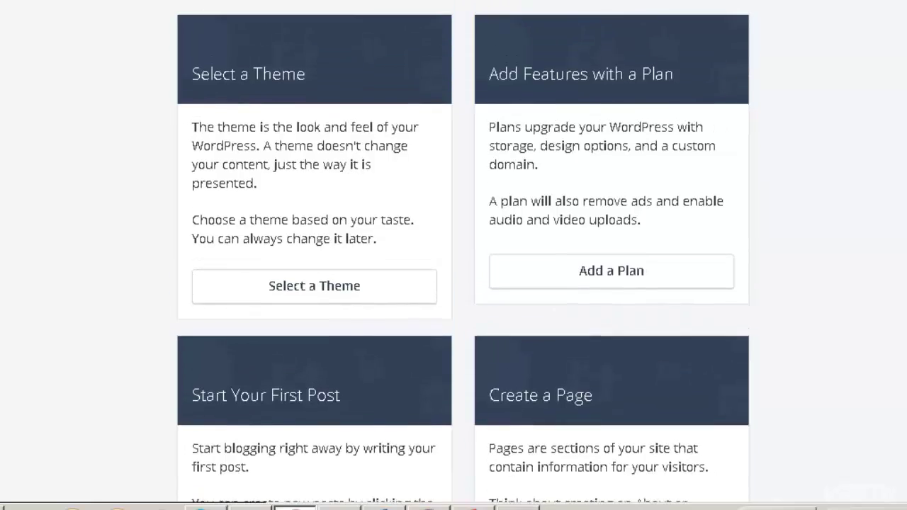
scroll(463, 255, "down", 1)
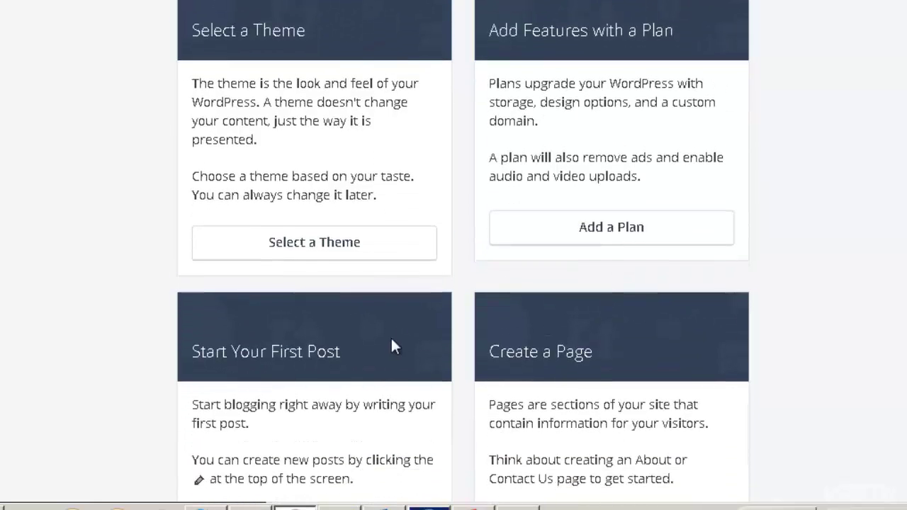
scroll(463, 255, "up", 5)
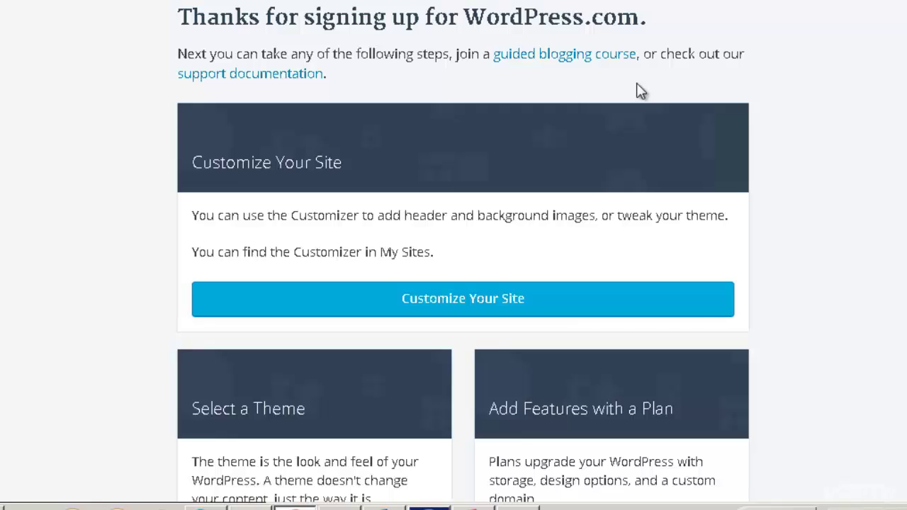
left_click(500, 309)
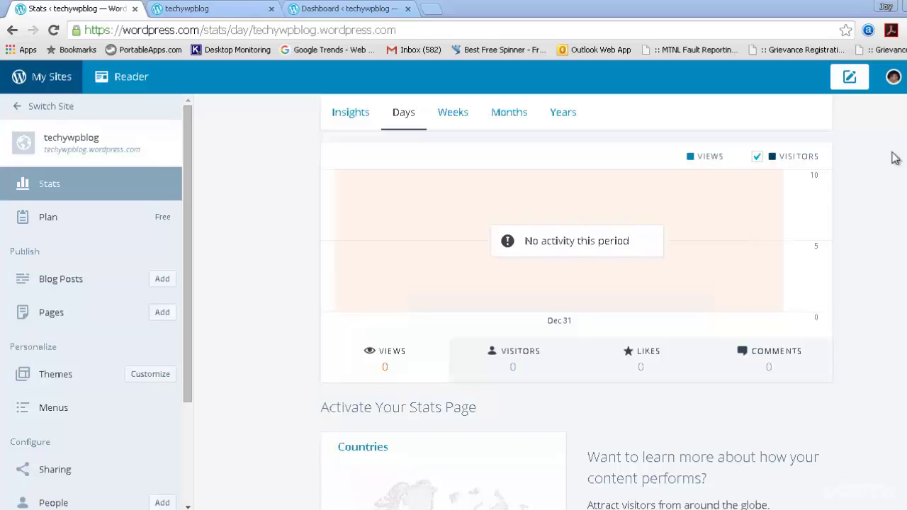
scroll(577, 302, "down", 3)
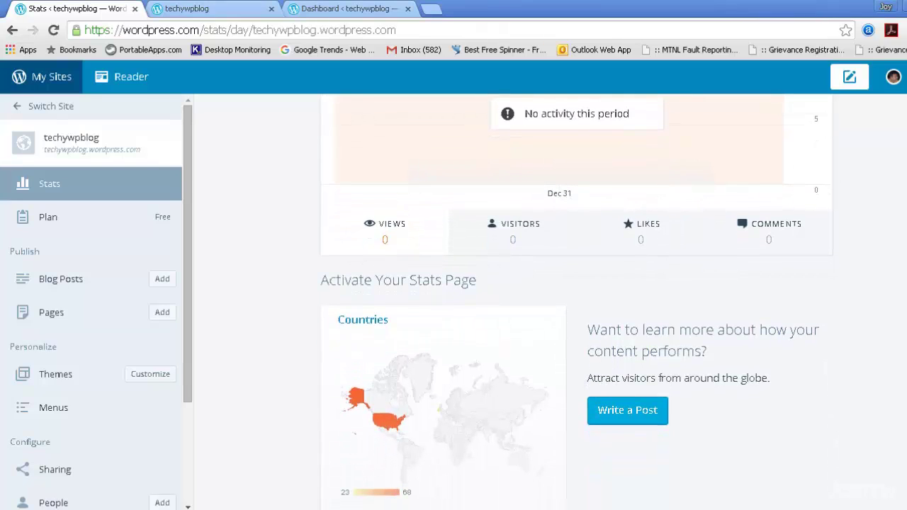
scroll(576, 302, "up", 2)
scroll(575, 302, "up", 1)
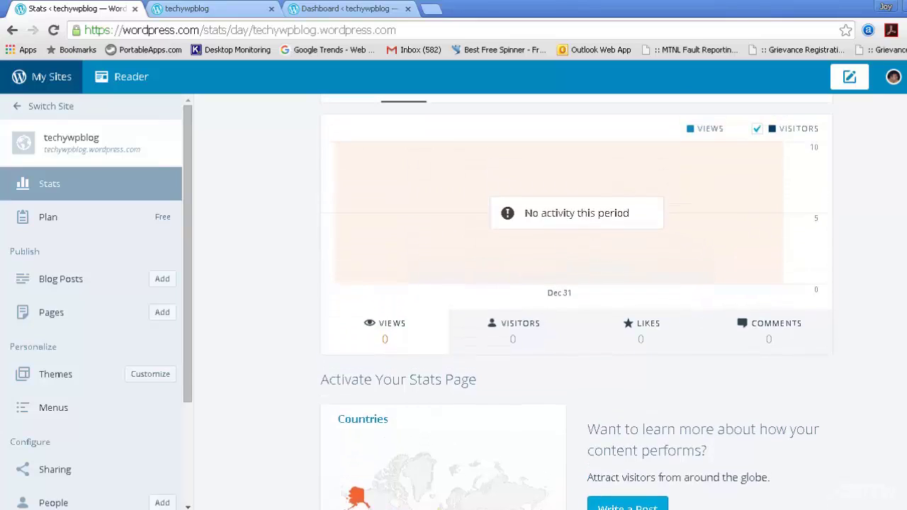
scroll(575, 302, "down", 4)
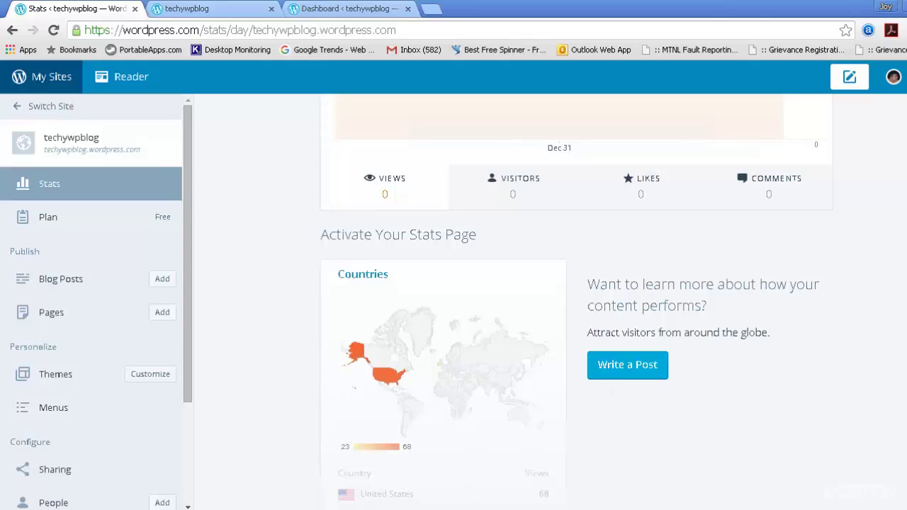
Look at the new site's stats page, its live front page and the management options in the site menu.
scroll(526, 246, "up", 3)
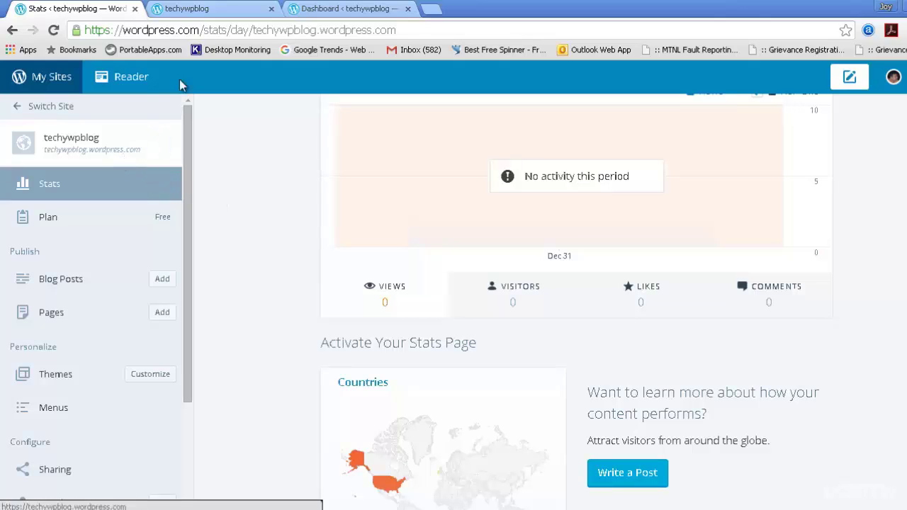
left_click(215, 8)
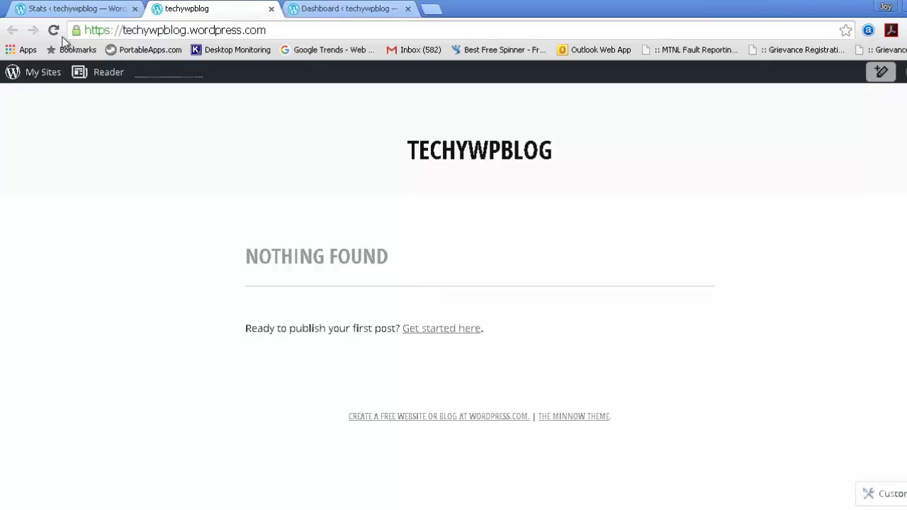
left_click(57, 9)
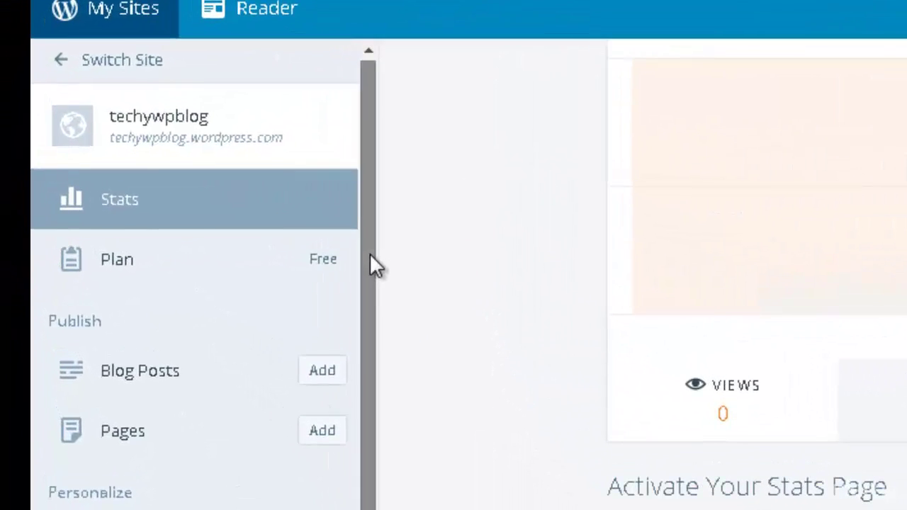
left_click_drag(190, 219, 191, 254)
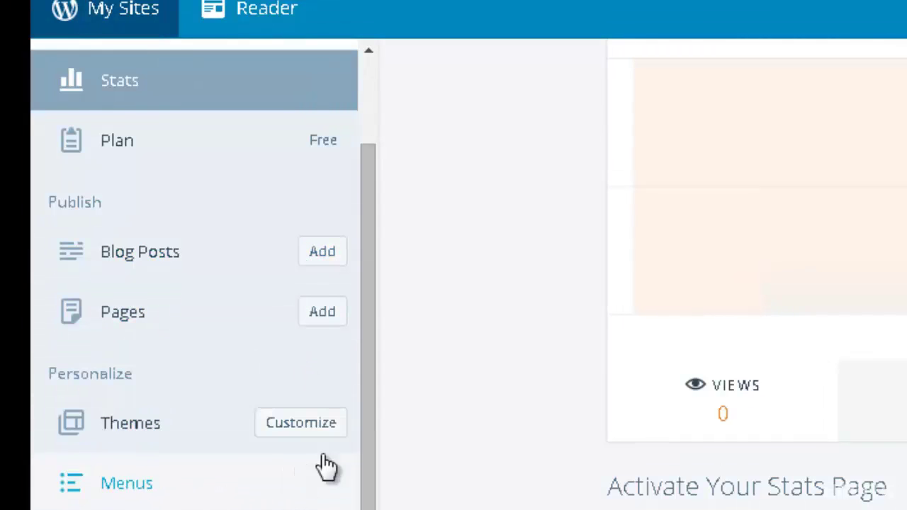
left_click_drag(368, 419, 376, 509)
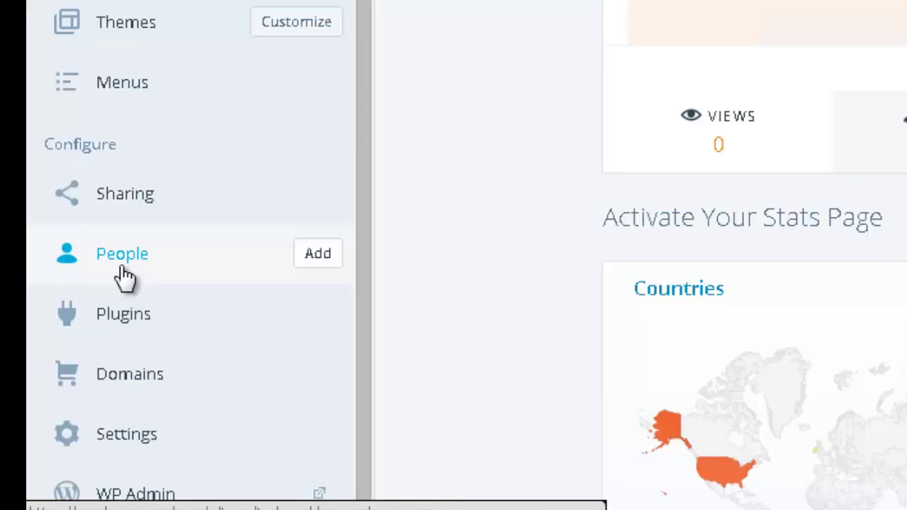
View the Plugins page with its store upgrade offer and the Domains page of techywpblog.
left_click(140, 320)
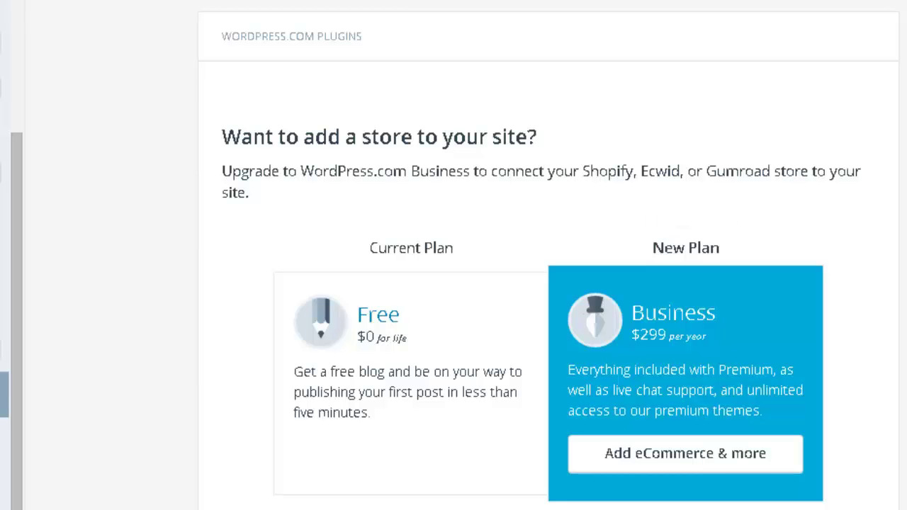
scroll(549, 284, "down", 1)
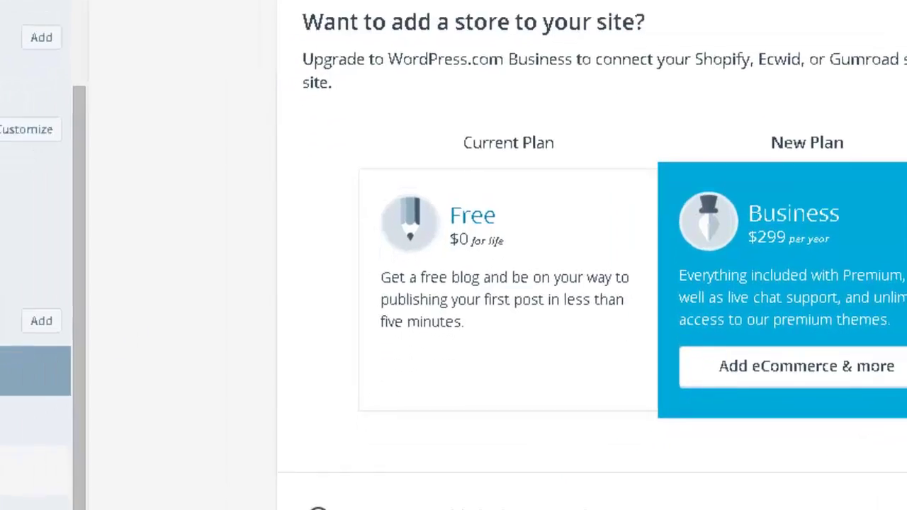
left_click(108, 331)
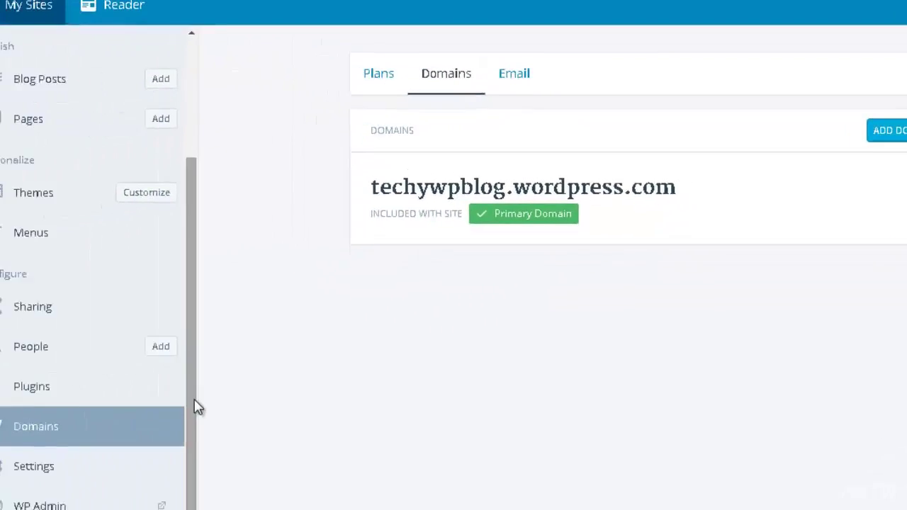
Set the site tagline to "Online Course" in the general site settings and save them.
left_click(72, 459)
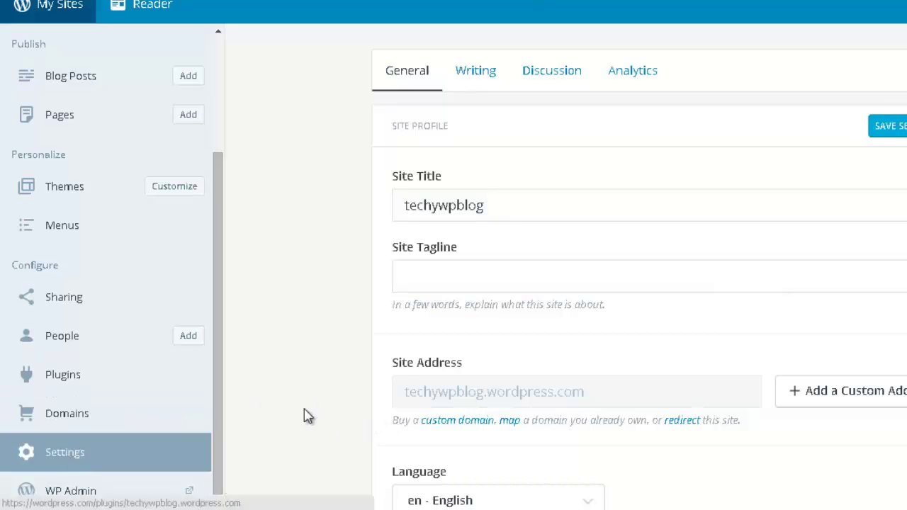
left_click(850, 277)
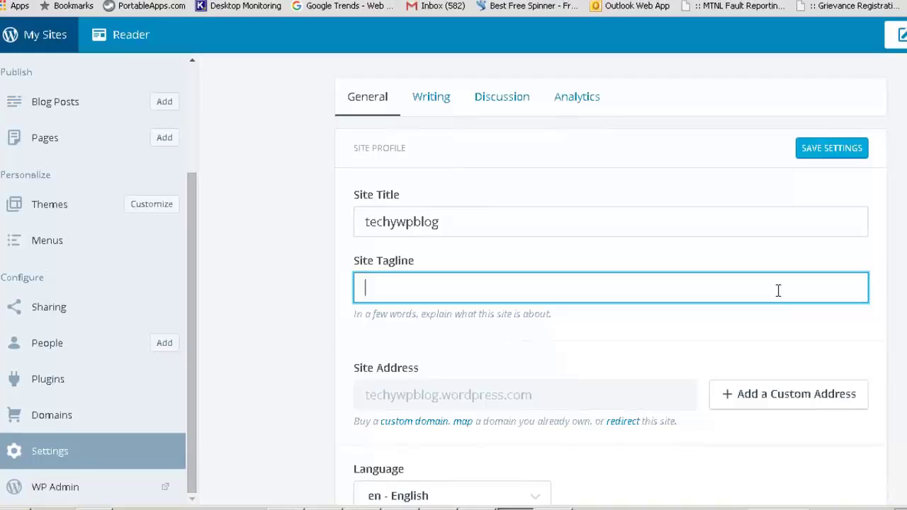
type("Online Course")
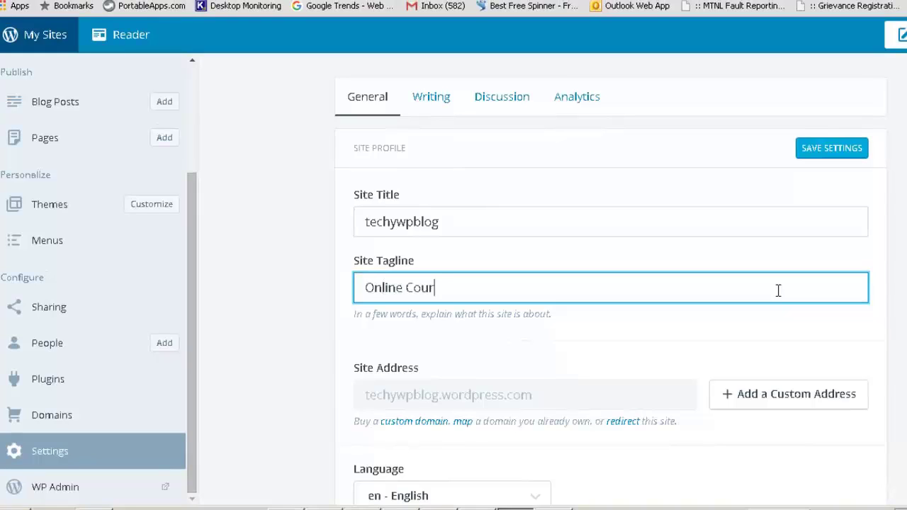
left_click(843, 151)
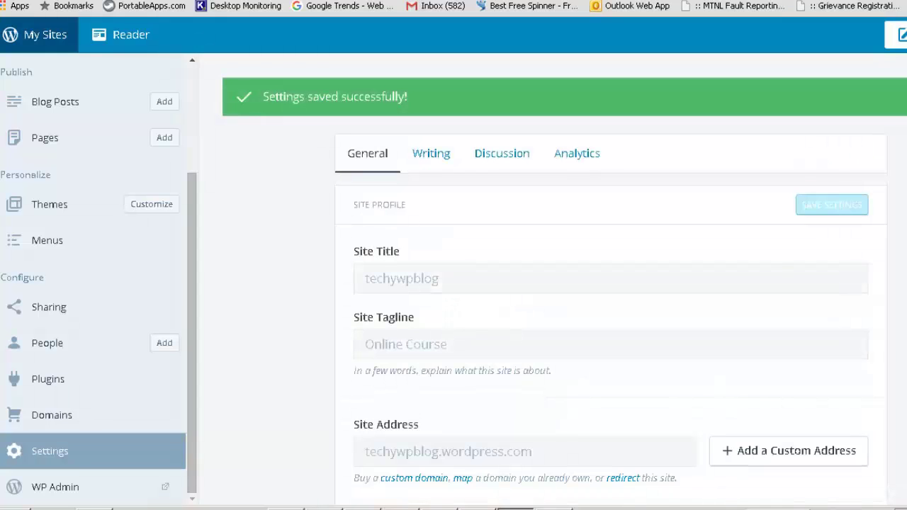
Examine the WP Admin dashboard of techywpblog, its overview boxes and the submenus such as Media, Feedback and Users.
scroll(610, 276, "down", 3)
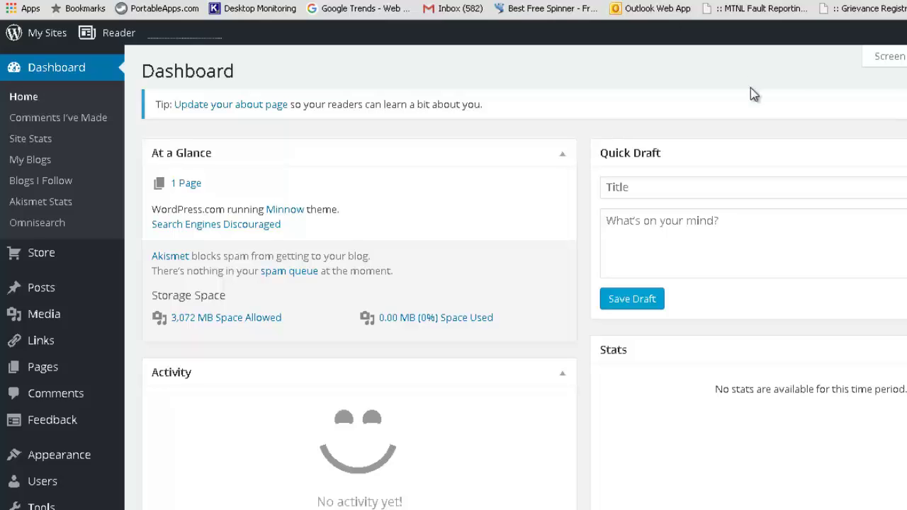
scroll(756, 95, "down", 3)
scroll(453, 277, "up", 3)
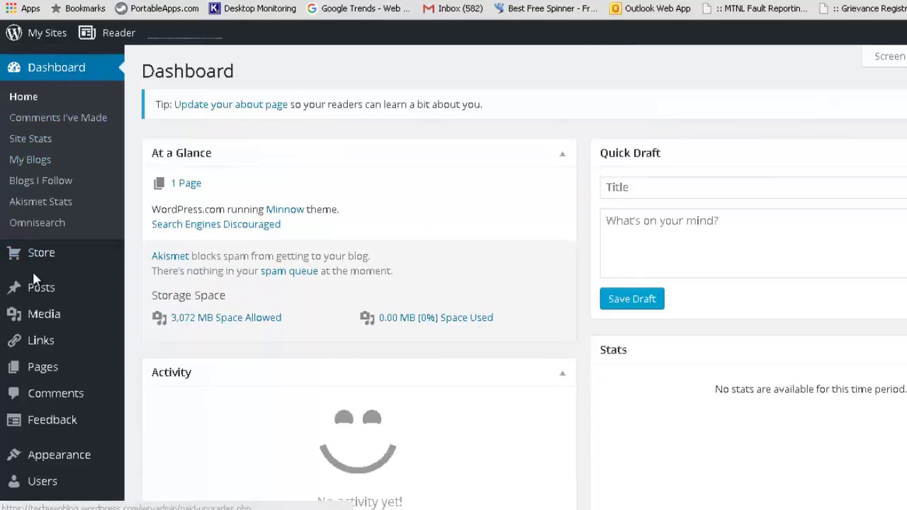
mouse_move(35, 292)
mouse_move(41, 319)
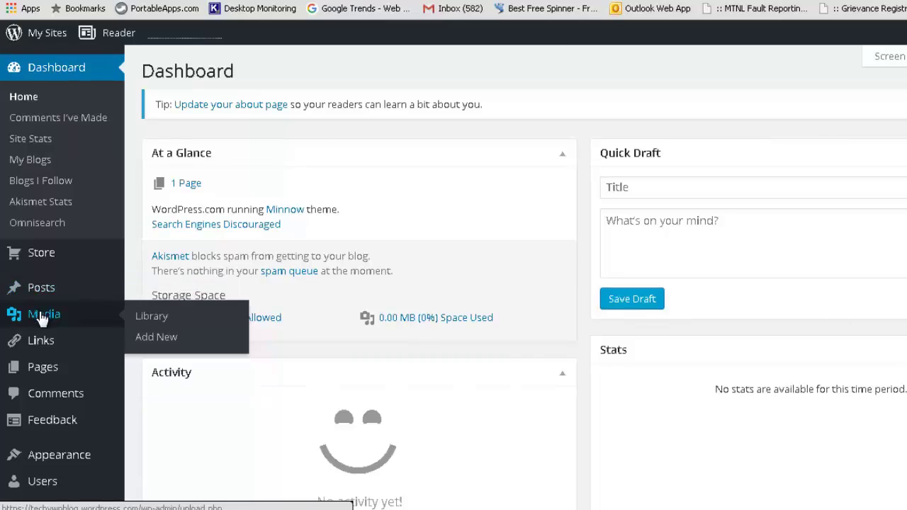
mouse_move(41, 372)
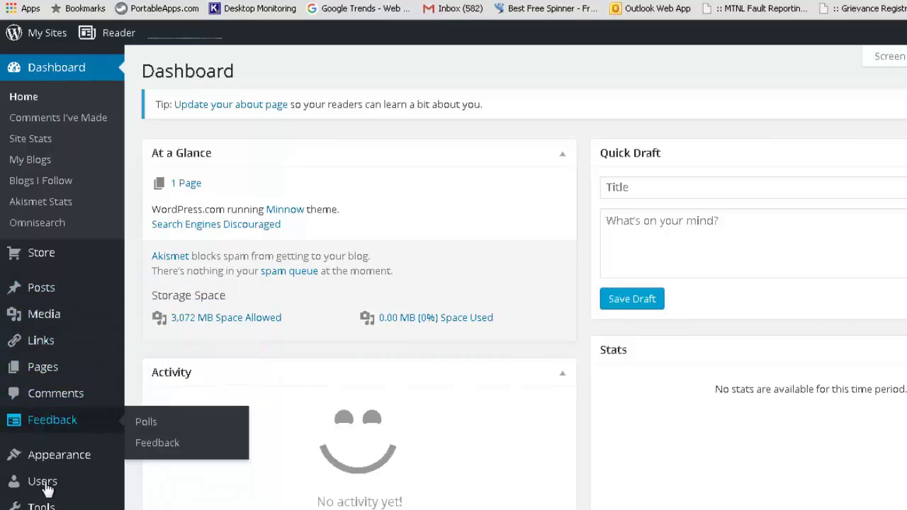
mouse_move(43, 481)
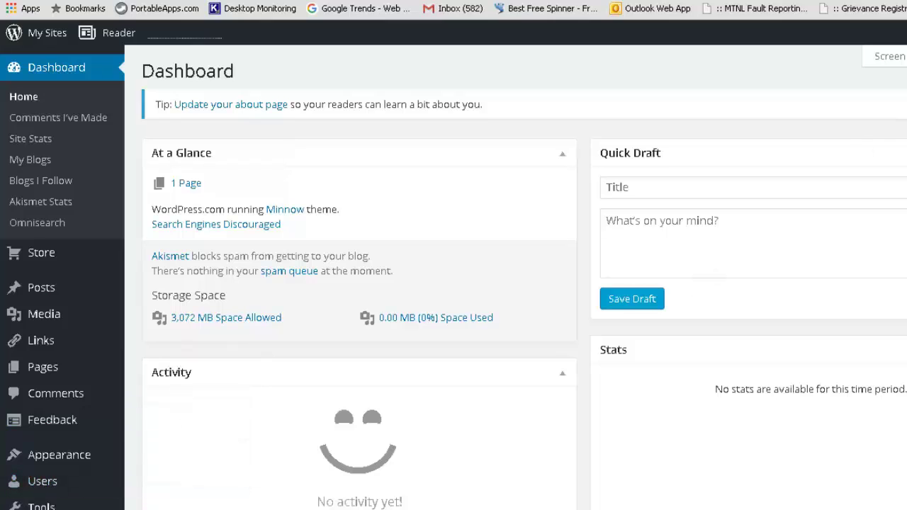
scroll(341, 257, "down", 2)
scroll(342, 258, "down", 1)
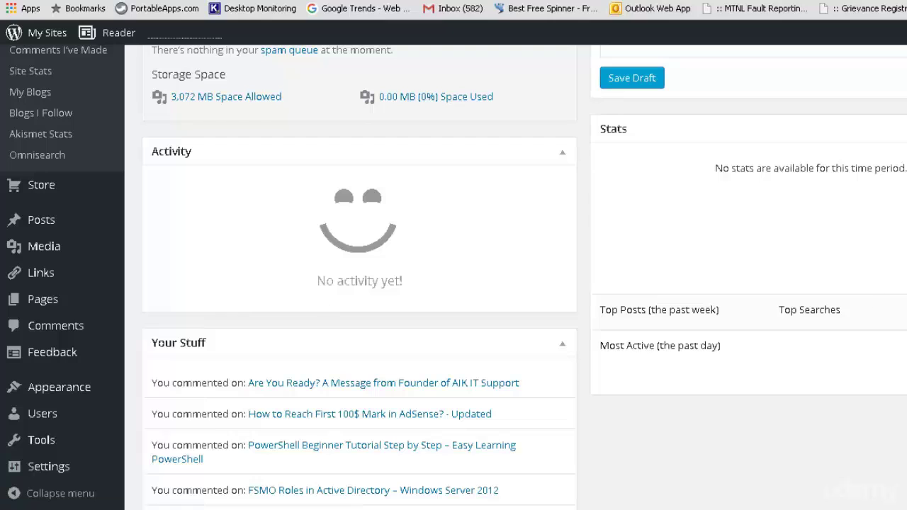
scroll(453, 277, "up", 3)
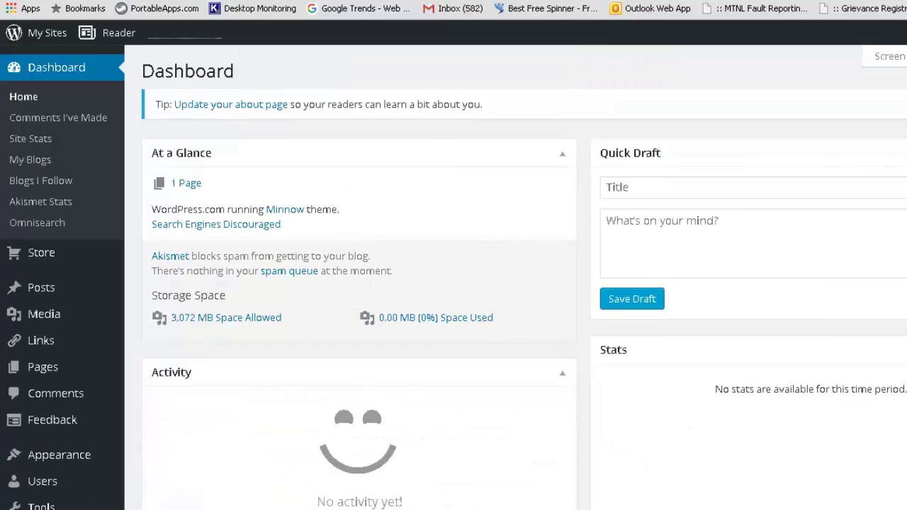
Open the plans page from WP Admin and compare the Free, Premium and Business plans.
mouse_move(33, 256)
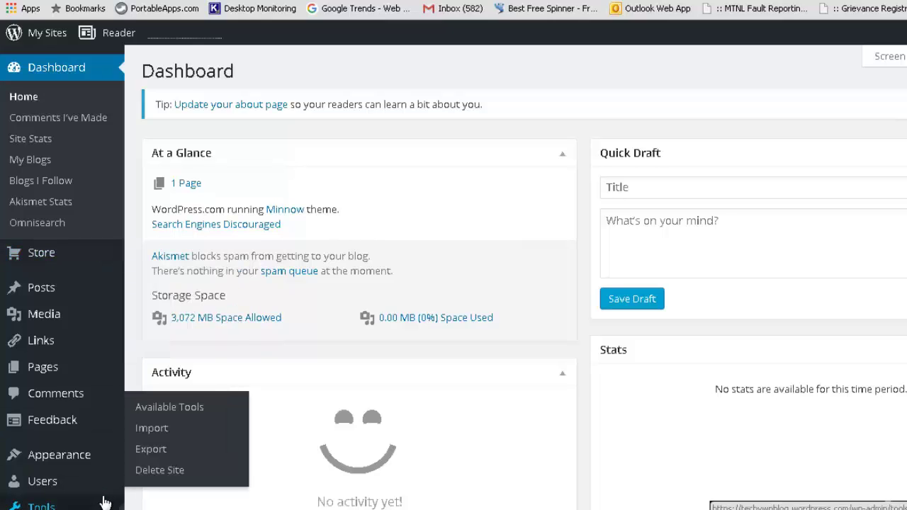
left_click(105, 501)
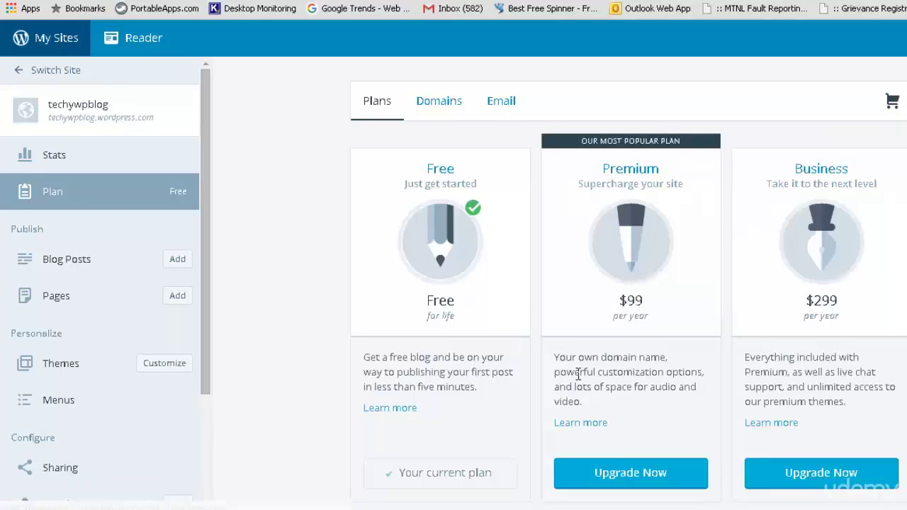
scroll(629, 283, "down", 1)
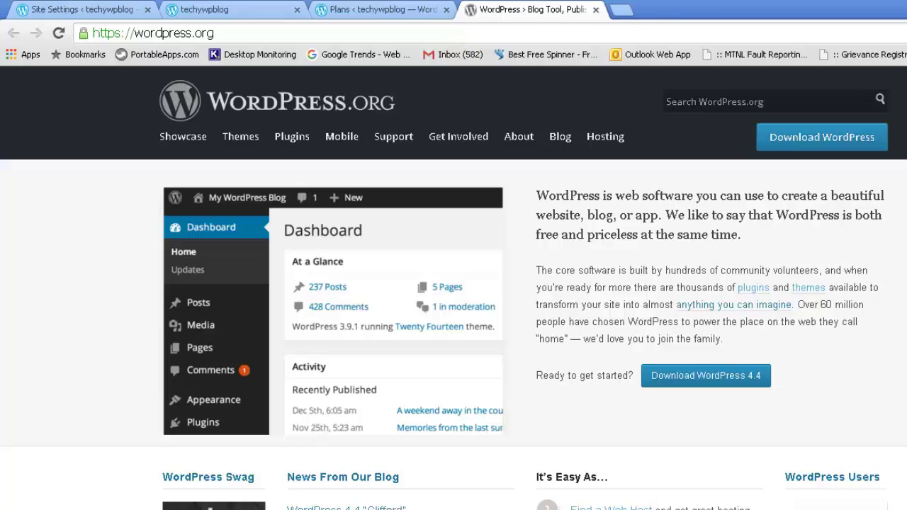
Switch to the WordPress.org home page and look over its introduction and the WordPress 4.4 download offer.
scroll(891, 262, "down", 1)
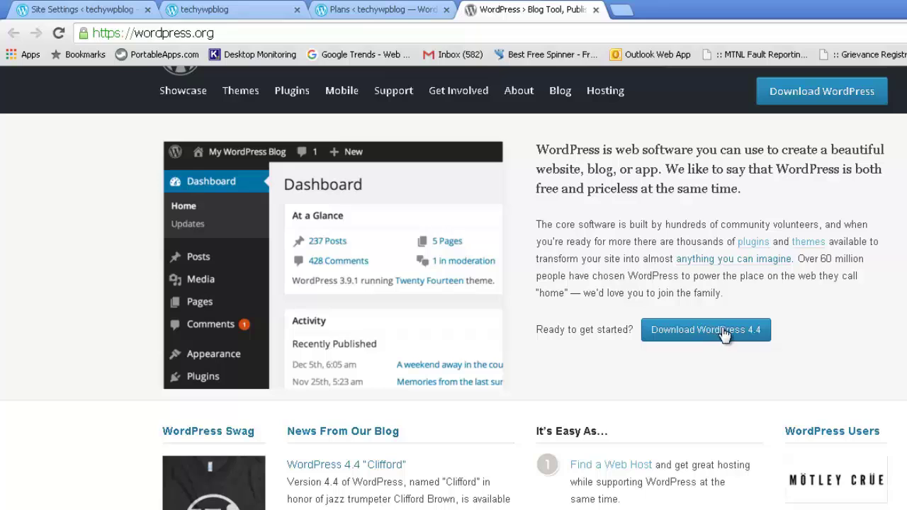
scroll(453, 288, "up", 1)
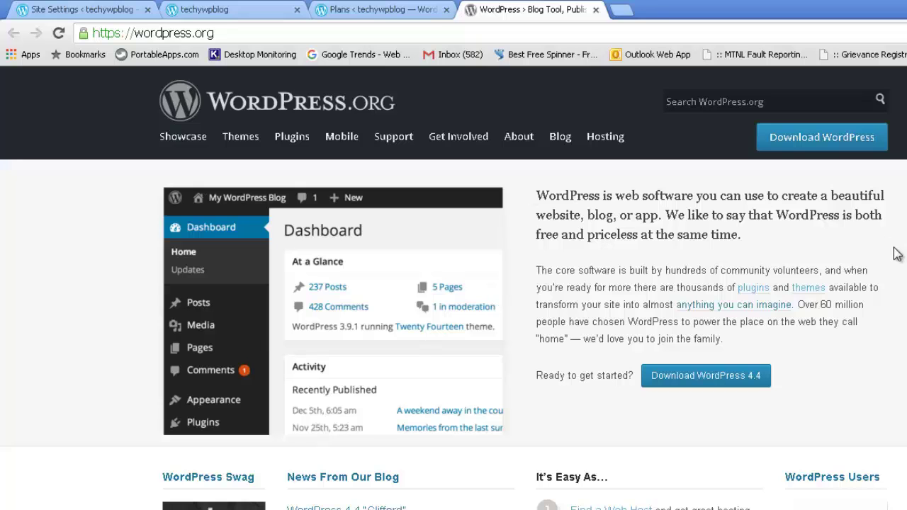
scroll(453, 288, "down", 3)
scroll(454, 288, "up", 3)
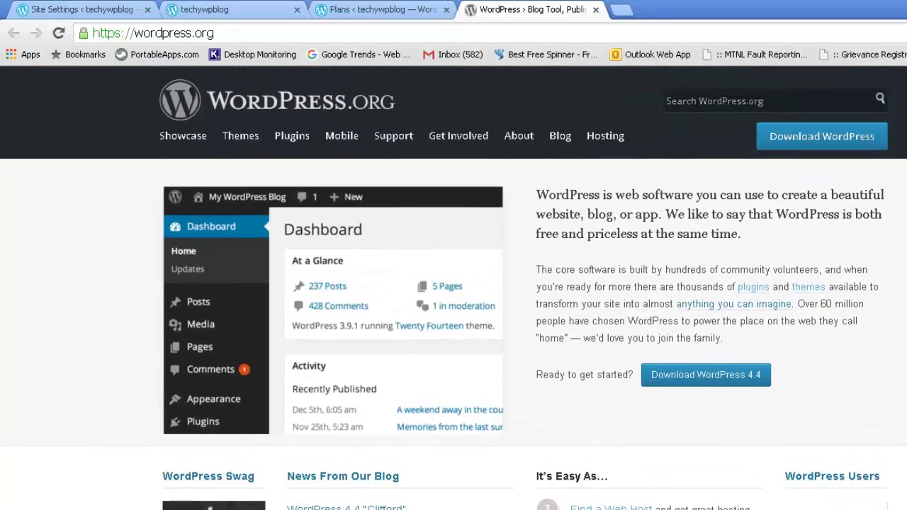
Open the WordPress.org Theme Directory and browse the featured themes.
left_click(238, 137)
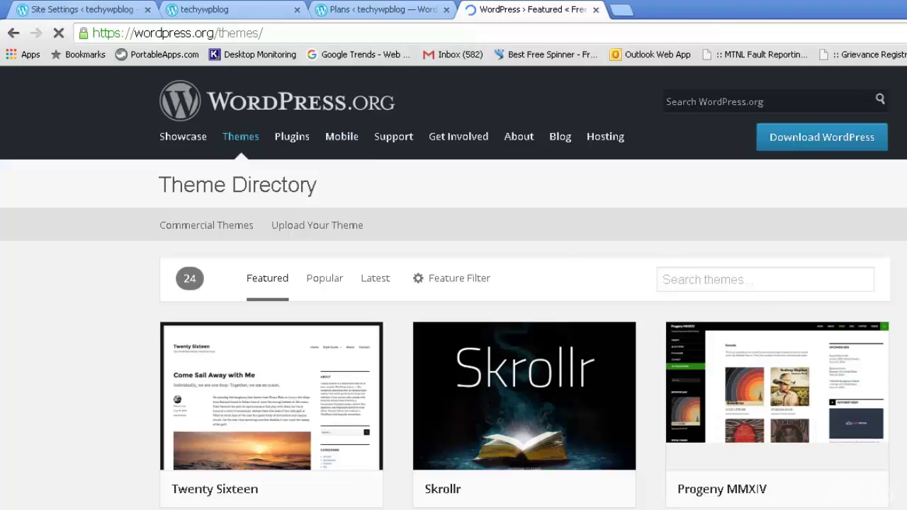
scroll(453, 287, "down", 3)
scroll(454, 287, "down", 8)
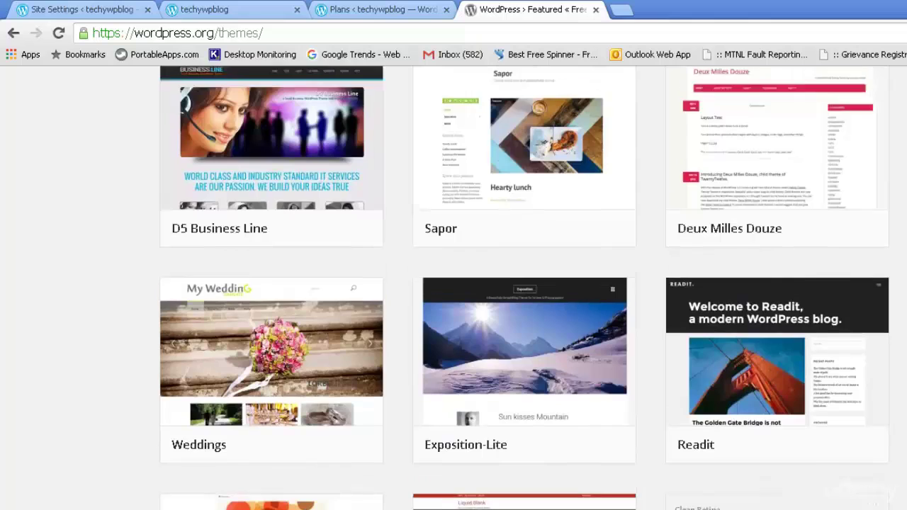
scroll(454, 287, "up", 10)
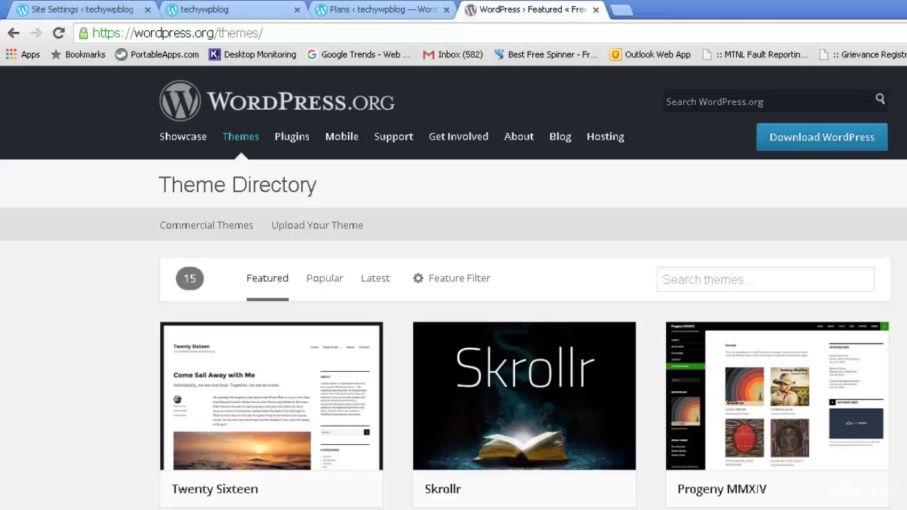
scroll(453, 288, "down", 4)
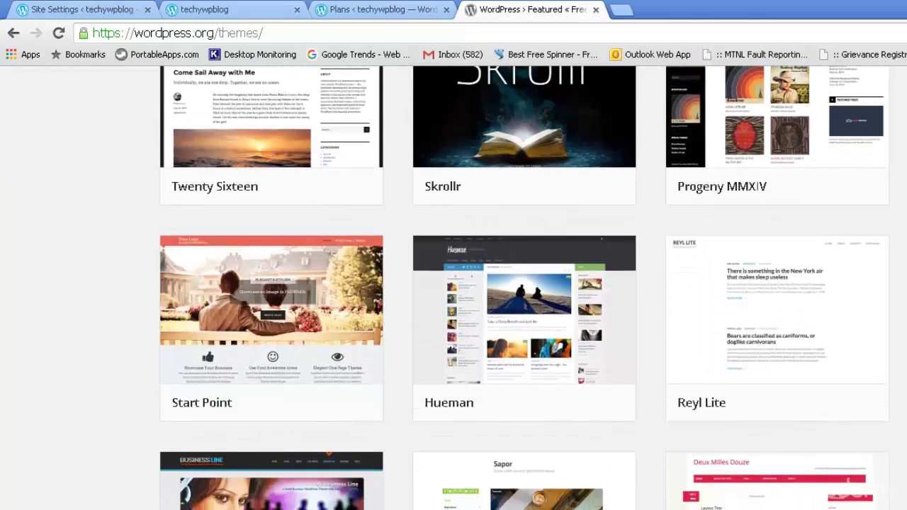
scroll(453, 288, "up", 4)
Open the WordPress.org Plugin Directory and browse the featured plugins.
left_click(293, 141)
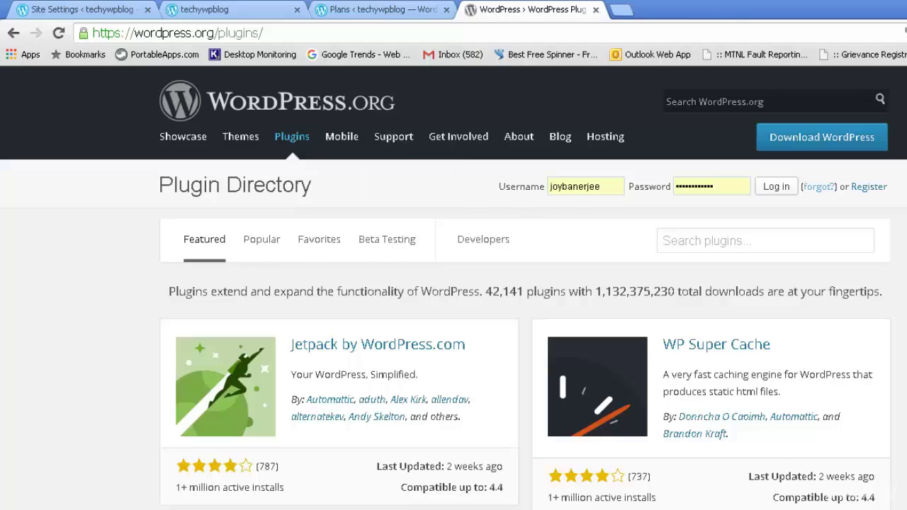
scroll(454, 287, "down", 7)
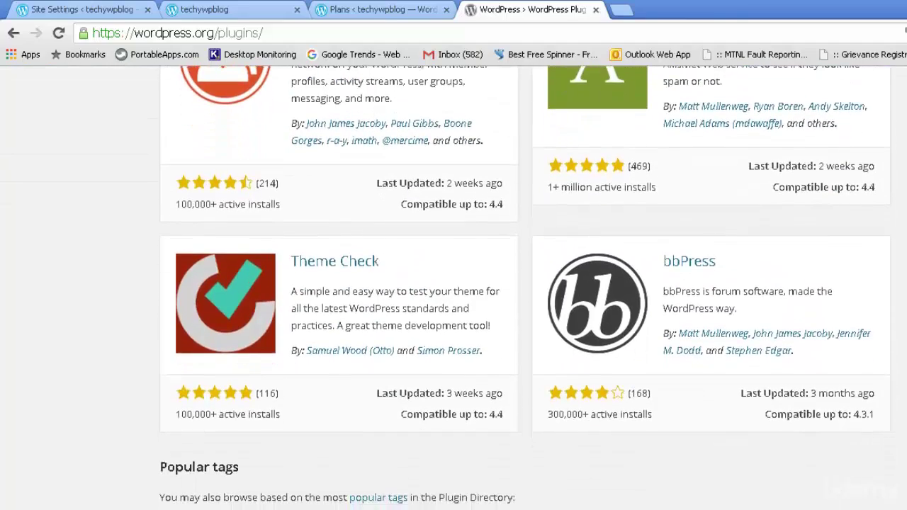
scroll(453, 287, "up", 10)
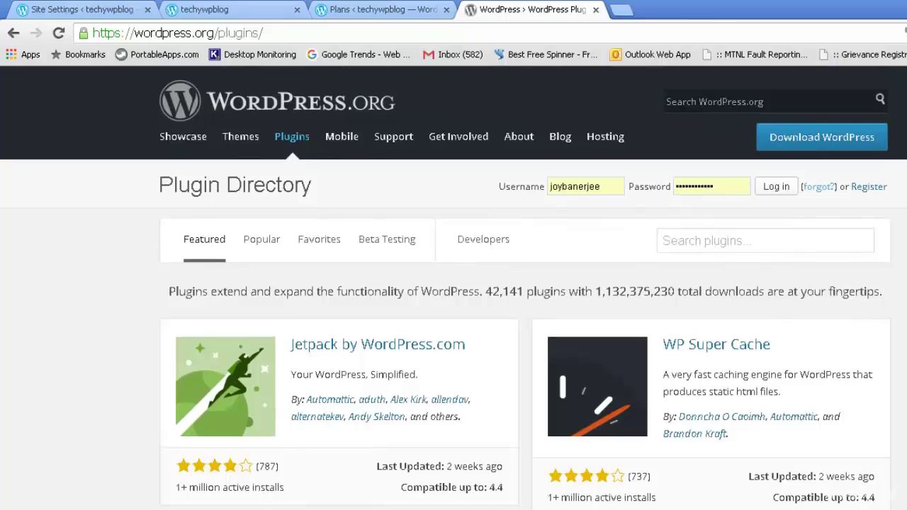
Open the WordPress.org support Documentation and Forums pages, each in its own new browser tab.
mouse_move(392, 140)
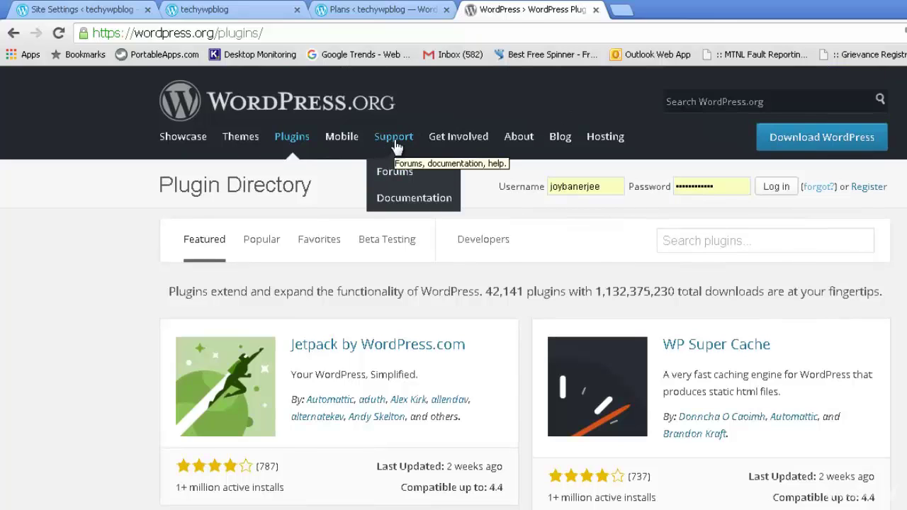
right_click(407, 204)
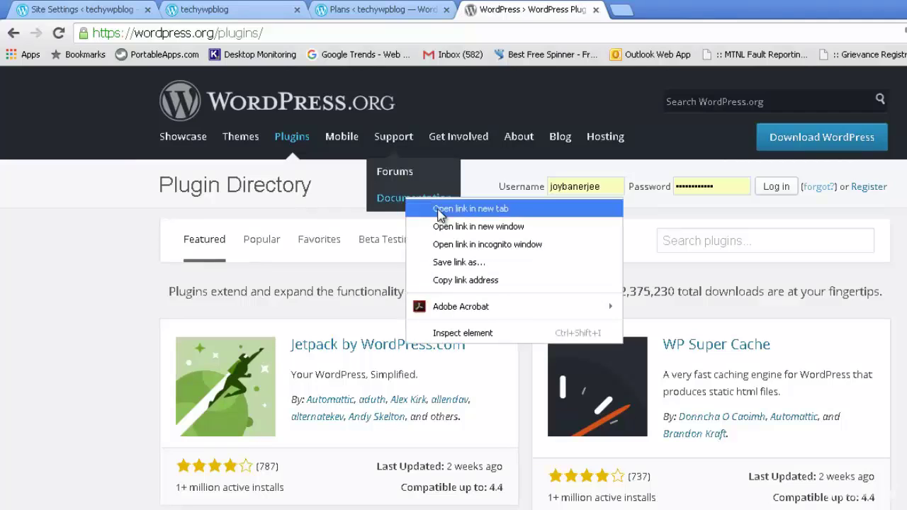
left_click(425, 209)
right_click(402, 177)
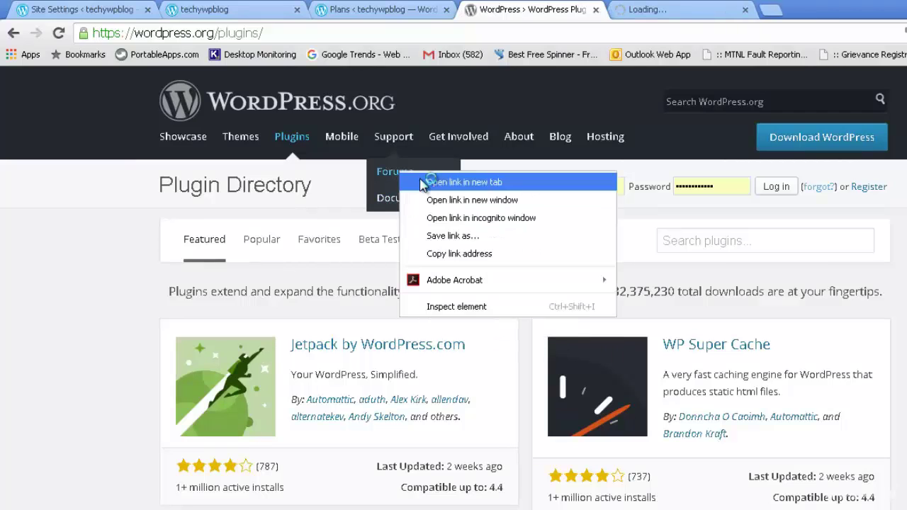
left_click(418, 180)
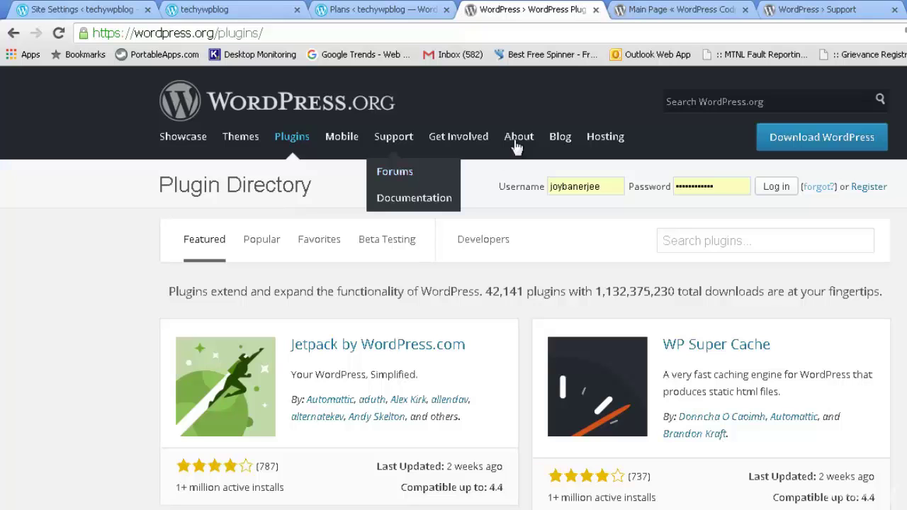
Switch to the WordPress Codex main page and look through its learning, themes, plugin and development documentation topics.
left_click(675, 20)
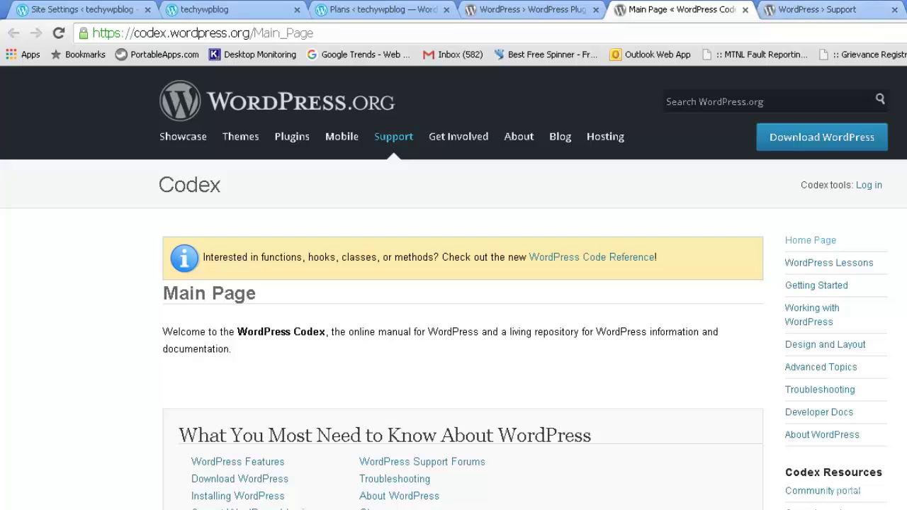
scroll(453, 284, "down", 6)
scroll(453, 283, "down", 4)
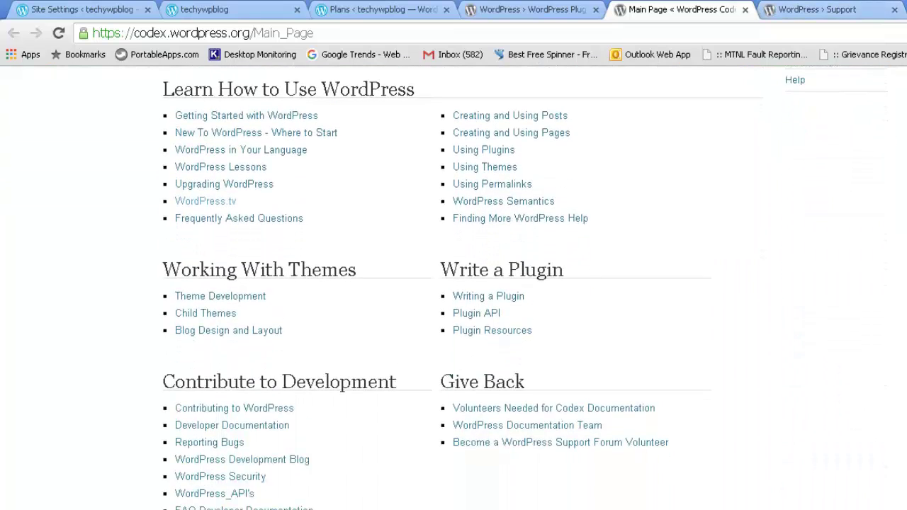
scroll(453, 283, "down", 1)
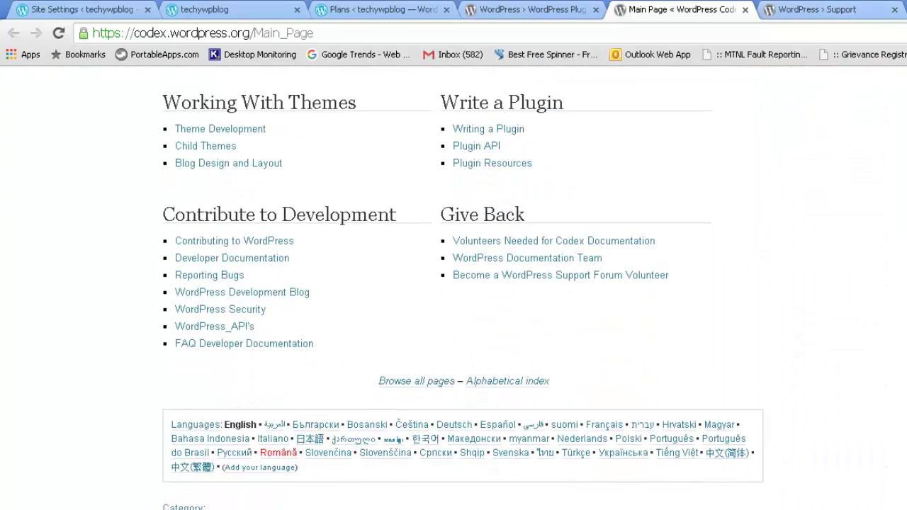
scroll(454, 283, "up", 6)
scroll(454, 284, "up", 3)
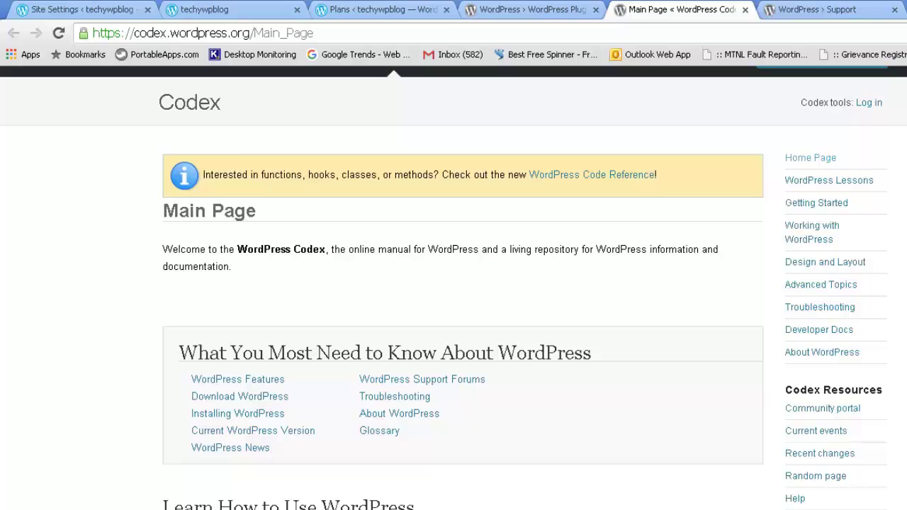
Switch to the WordPress.org support forums page and look over its getting started resources, hot topics and forum list.
left_click(802, 11)
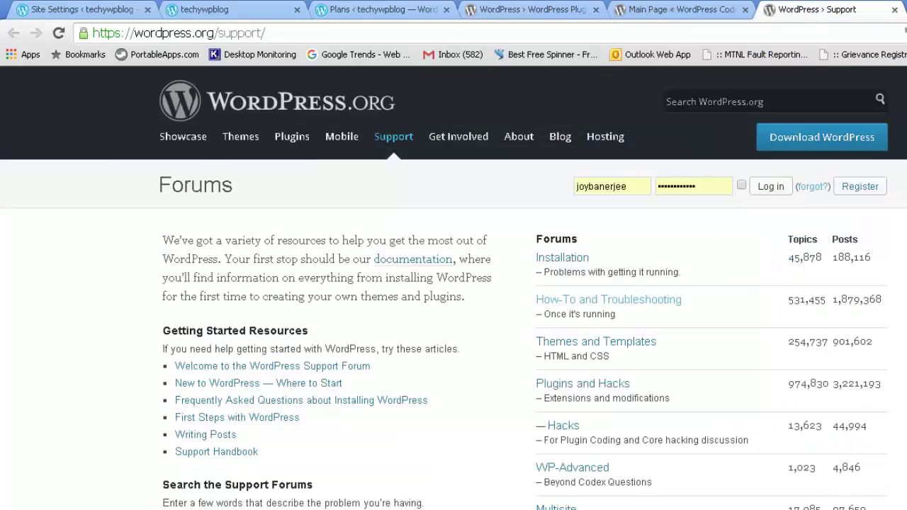
scroll(454, 292, "down", 2)
scroll(453, 289, "down", 2)
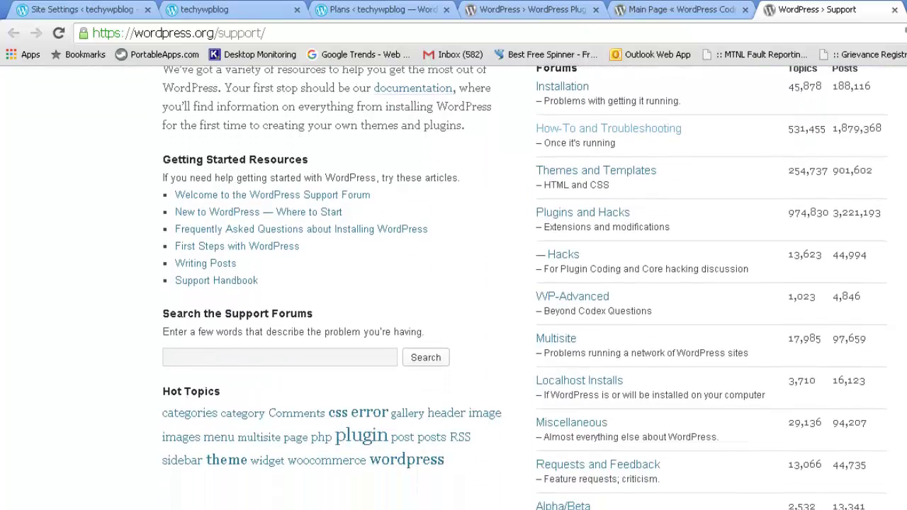
scroll(453, 288, "up", 1)
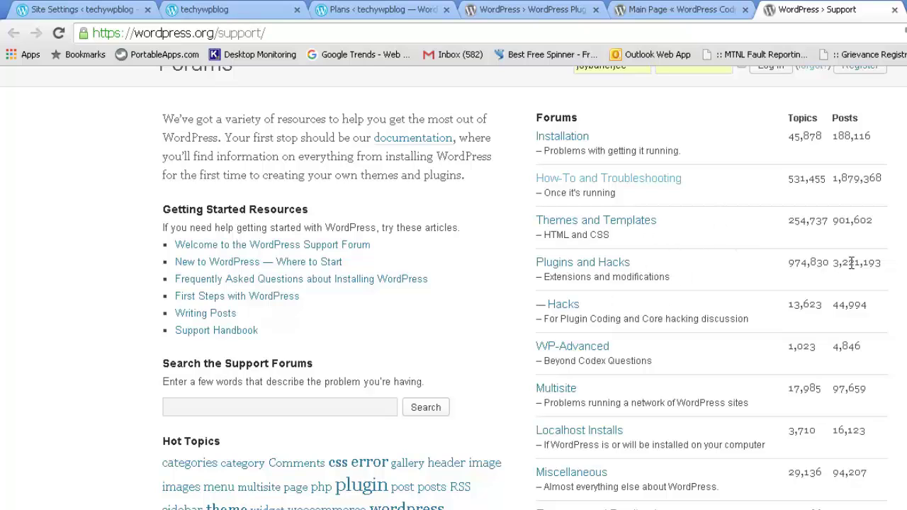
scroll(453, 287, "up", 1)
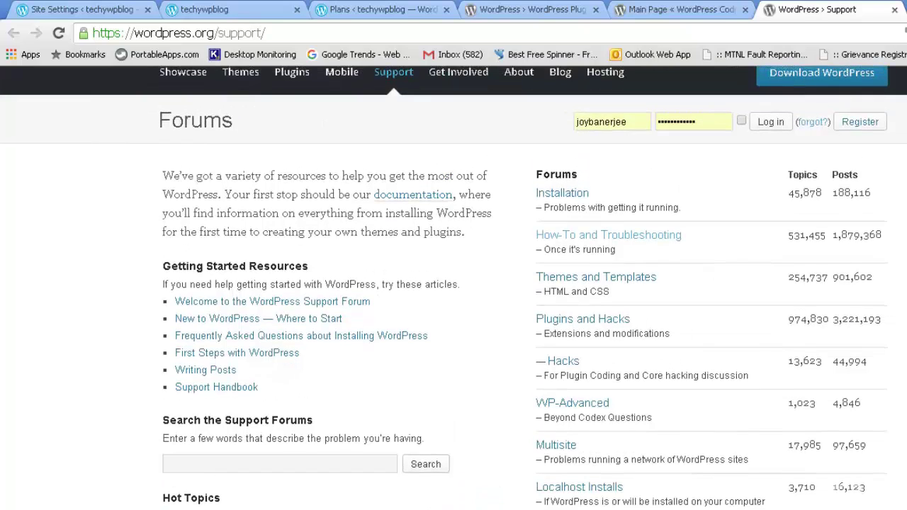
scroll(453, 285, "down", 2)
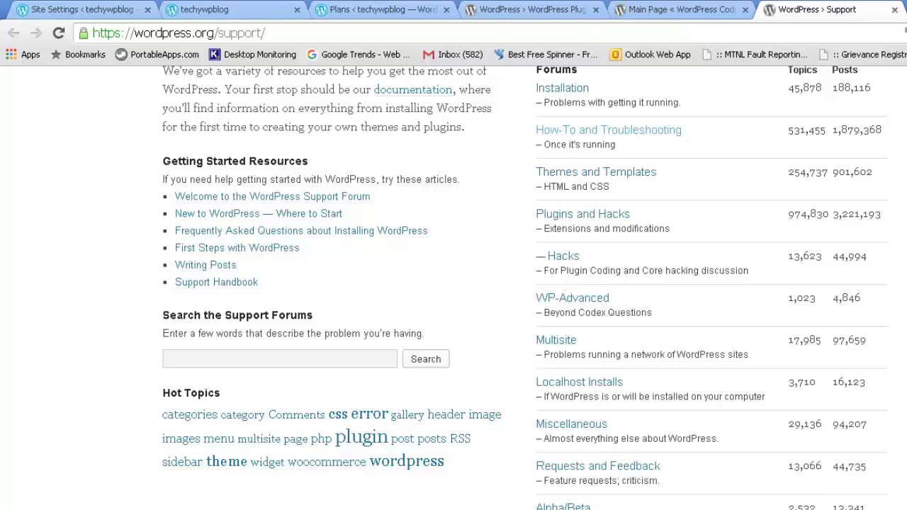
scroll(453, 286, "up", 3)
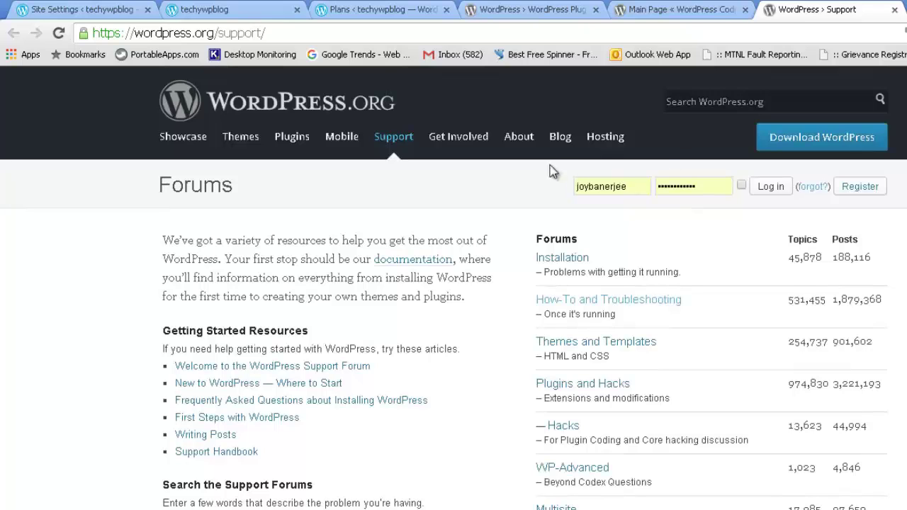
scroll(453, 285, "down", 2)
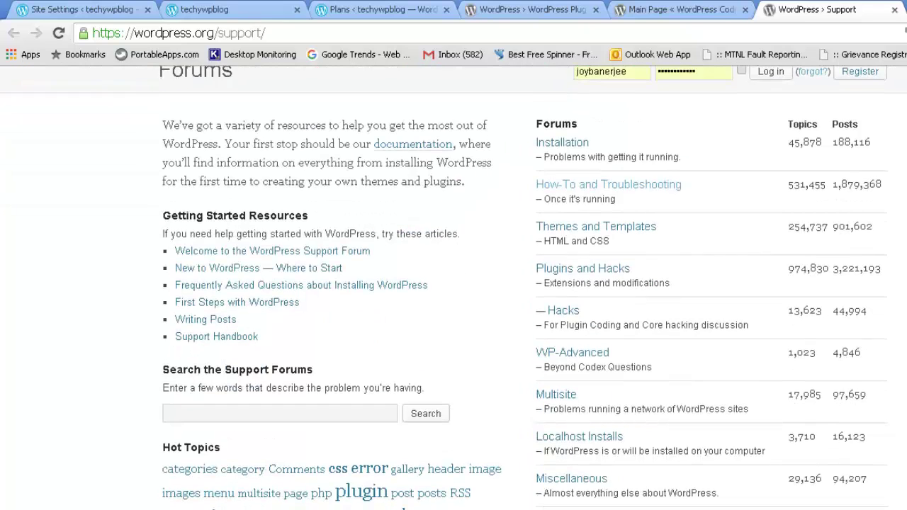
scroll(454, 286, "up", 2)
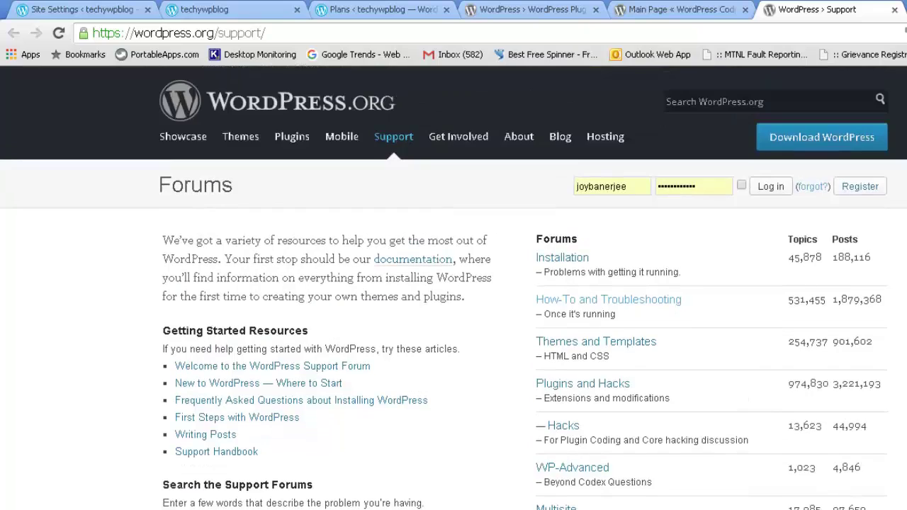